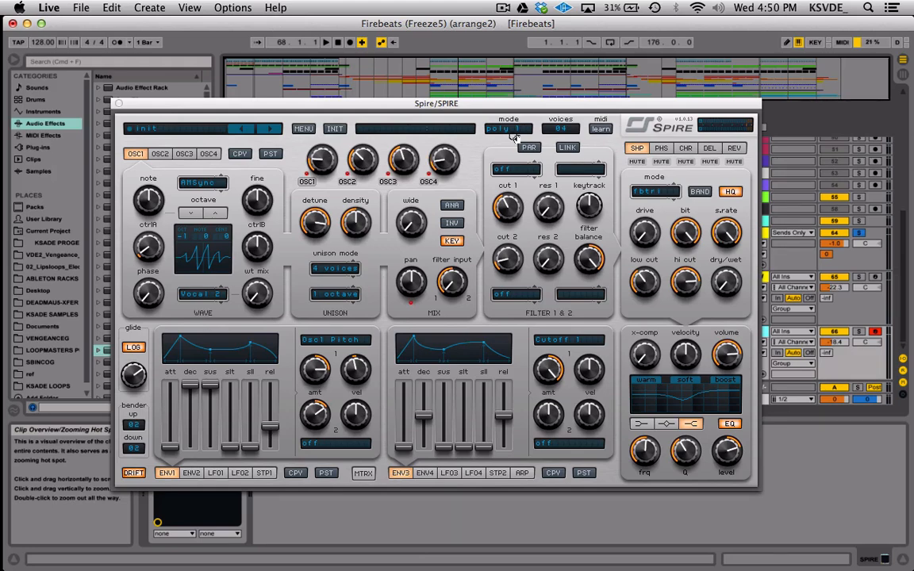
{"action": "left_click", "coordinate": [512, 131]}
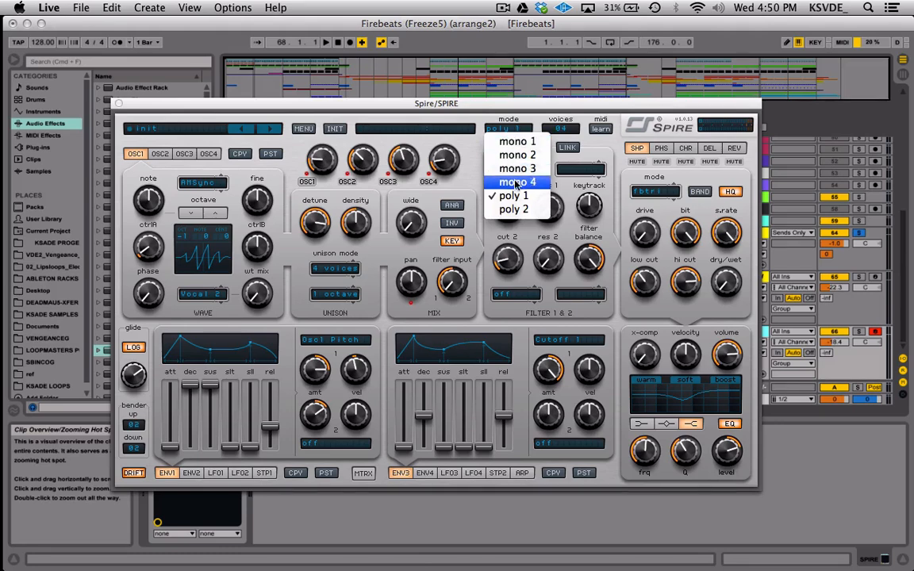
{"action": "left_click", "coordinate": [533, 92]}
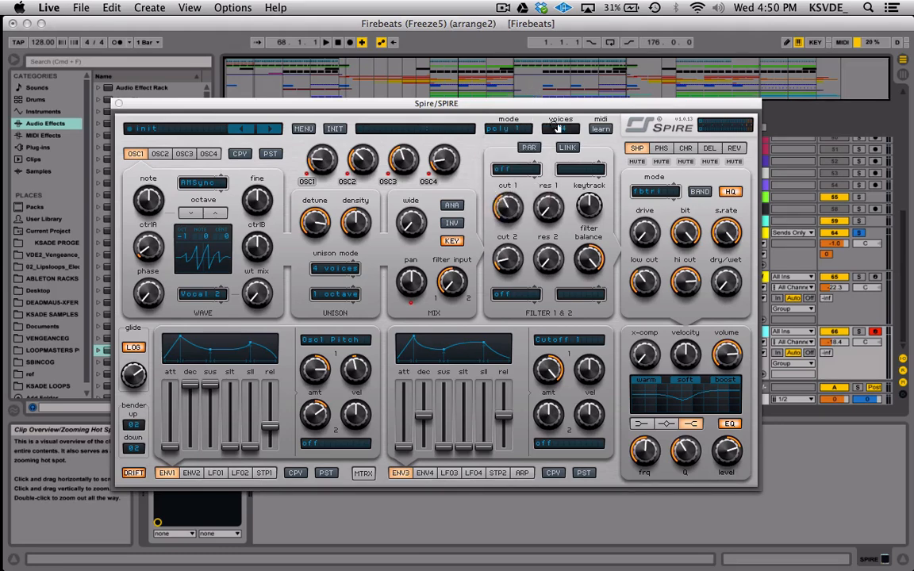
{"action": "left_click", "coordinate": [558, 128]}
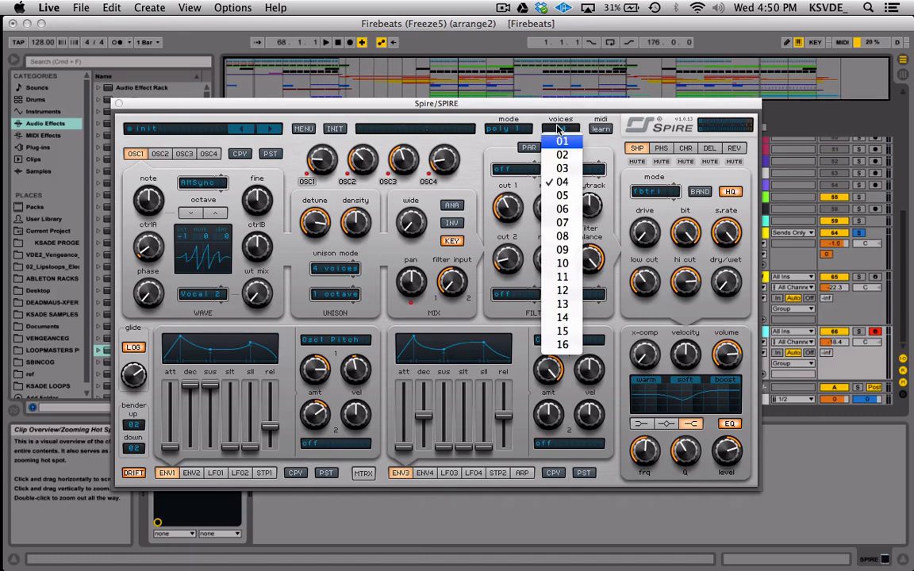
{"action": "left_click", "coordinate": [547, 129]}
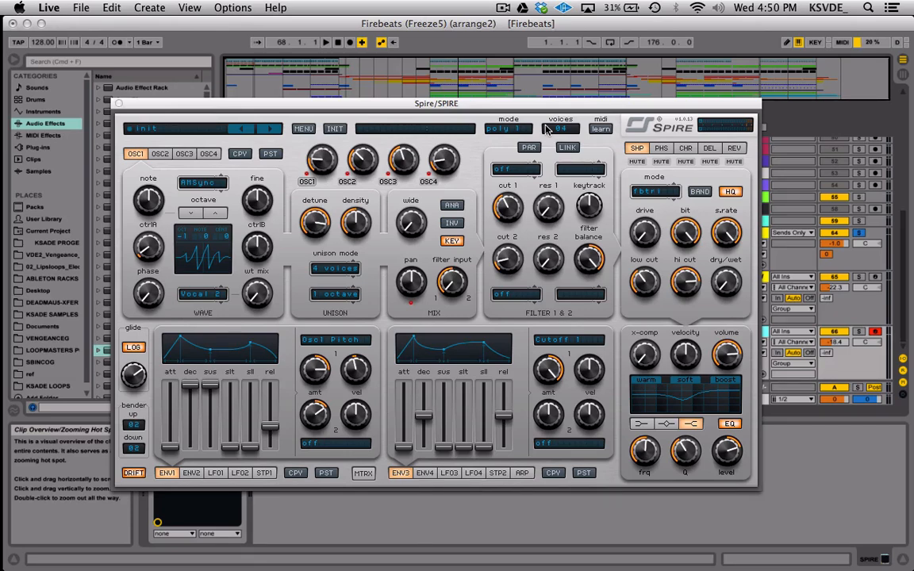
- Try the mono 3 and mono 1 play modes, and return the synth to poly 1
{"action": "left_click", "coordinate": [494, 128]}
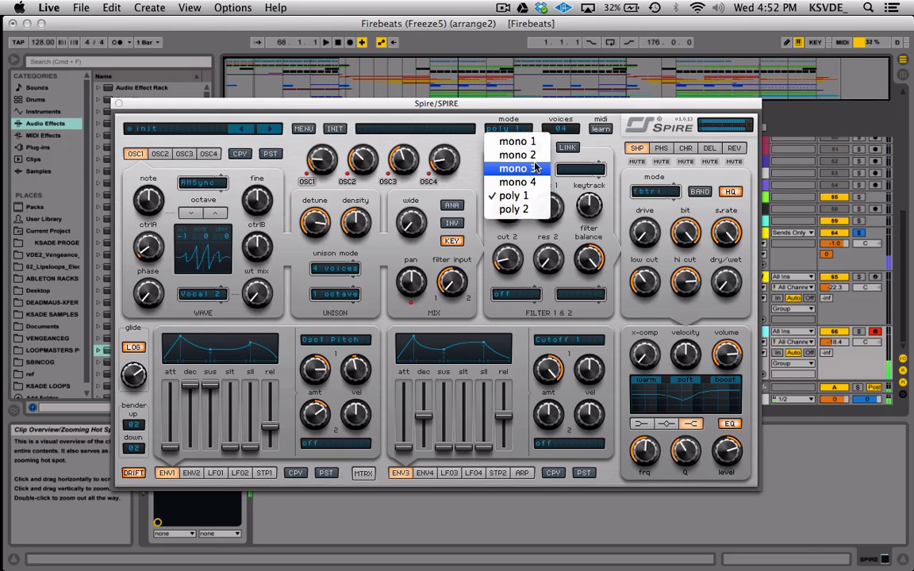
{"action": "left_click", "coordinate": [525, 169]}
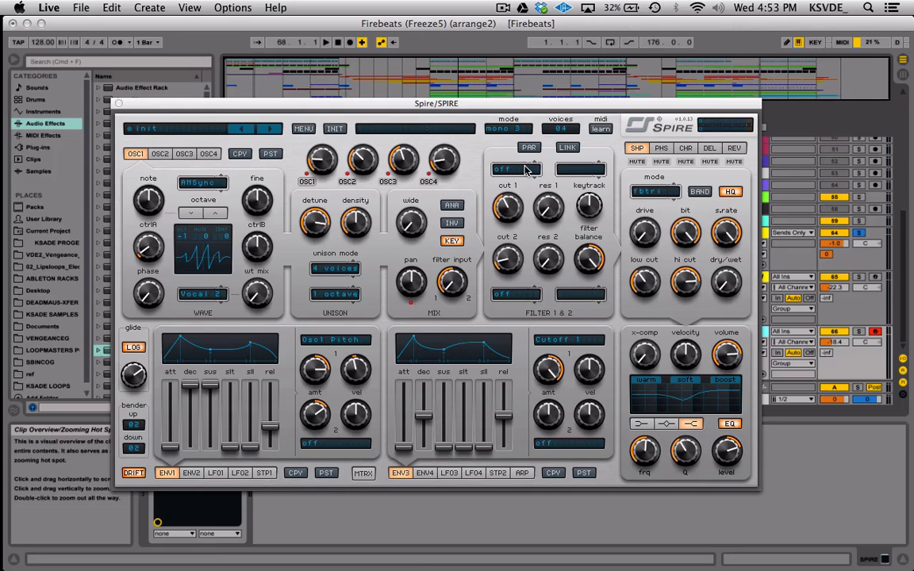
{"action": "left_click", "coordinate": [510, 129]}
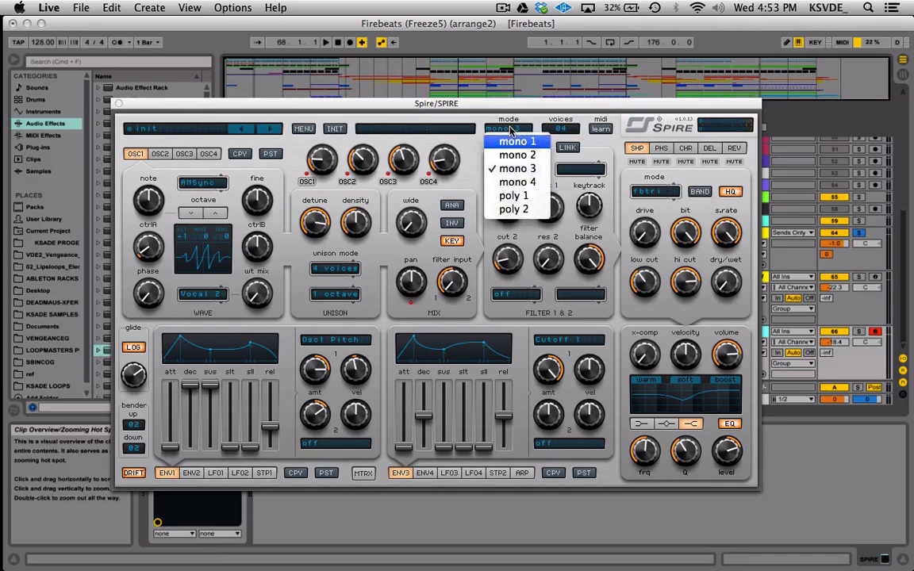
{"action": "left_click", "coordinate": [512, 141]}
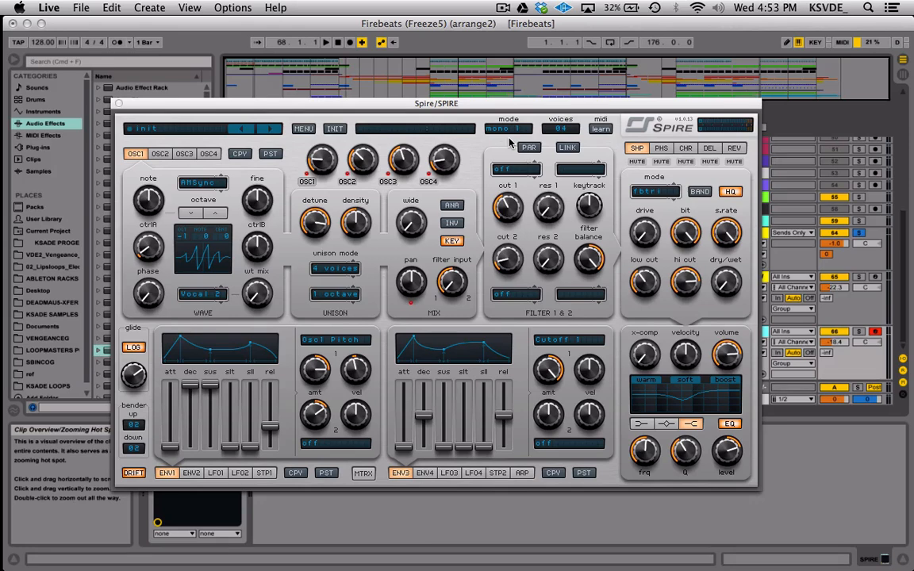
{"action": "left_click", "coordinate": [508, 129]}
{"action": "left_click", "coordinate": [516, 167]}
{"action": "left_click", "coordinate": [518, 131]}
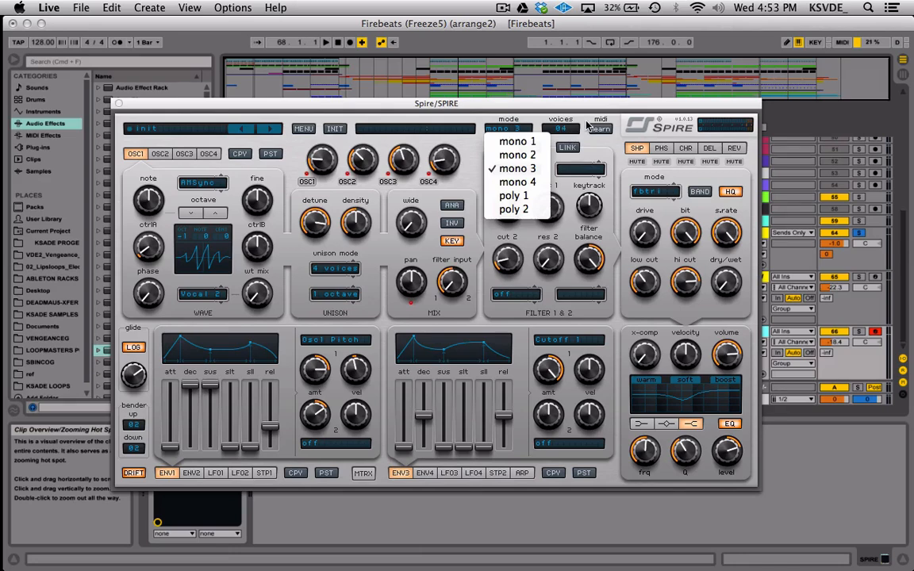
{"action": "left_click", "coordinate": [533, 198]}
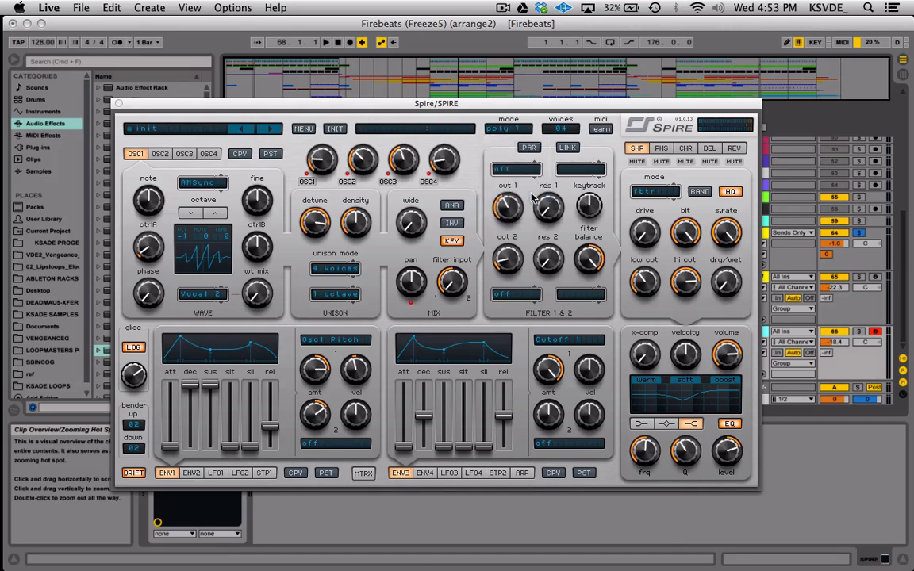
- Try the poly 2 play mode on the patch and switch back to poly 1
{"action": "left_click", "coordinate": [513, 131]}
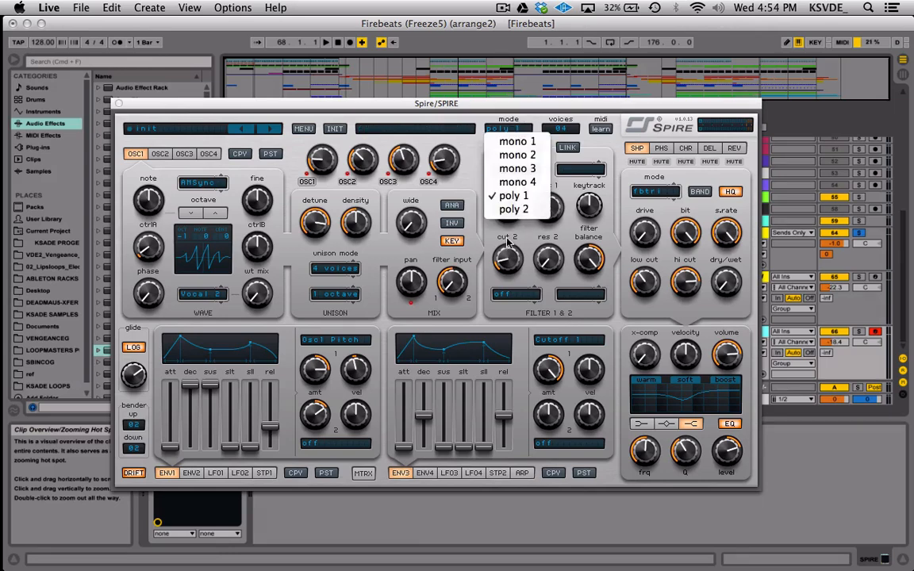
{"action": "left_click", "coordinate": [469, 150]}
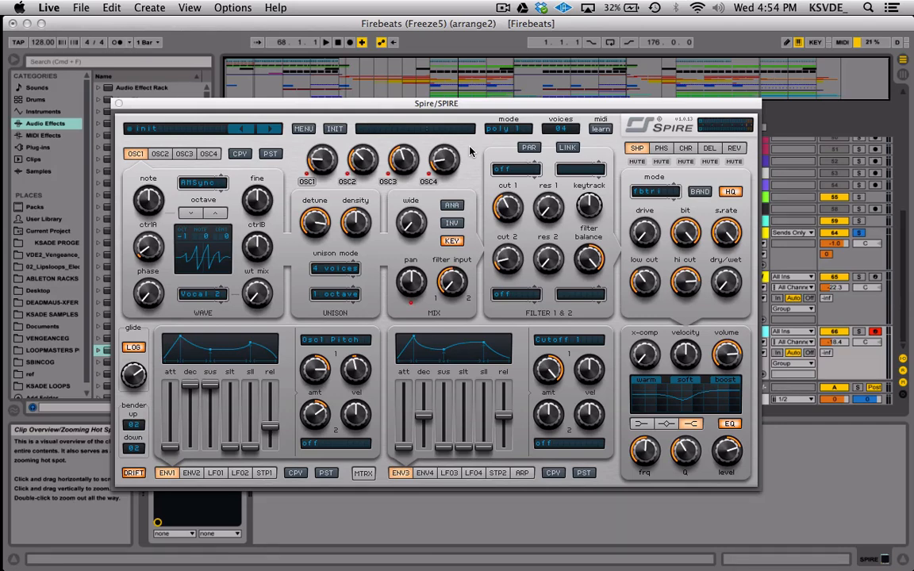
{"action": "left_click", "coordinate": [508, 128]}
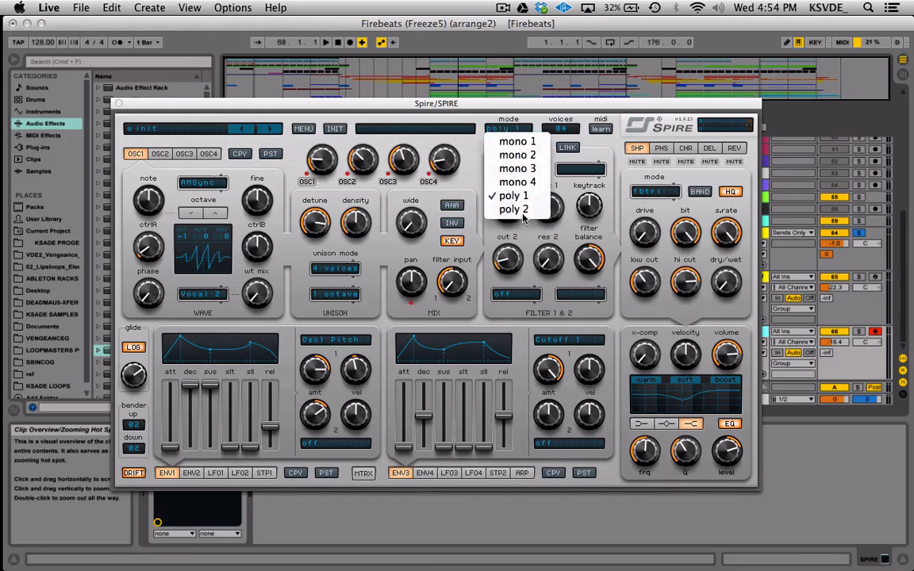
{"action": "left_click", "coordinate": [475, 194]}
{"action": "left_click", "coordinate": [522, 131]}
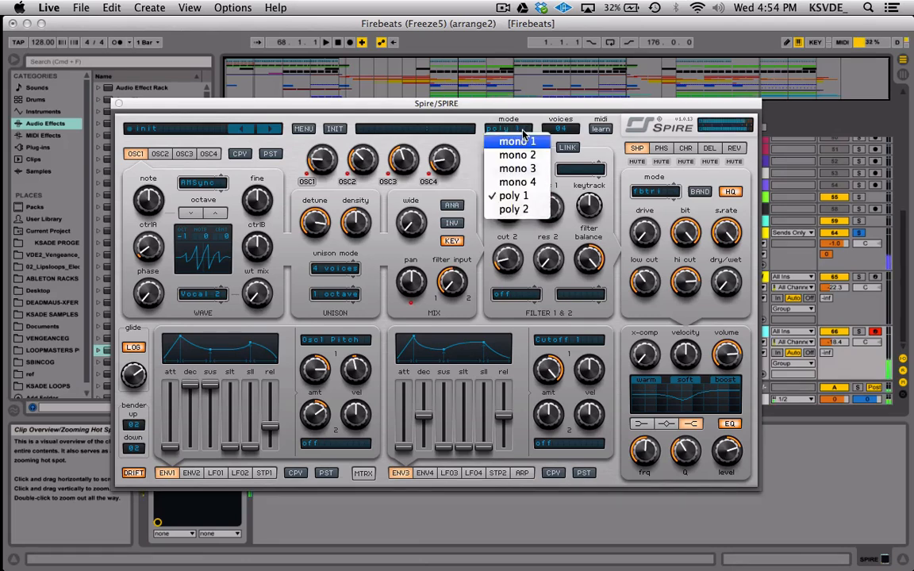
{"action": "left_click", "coordinate": [513, 209]}
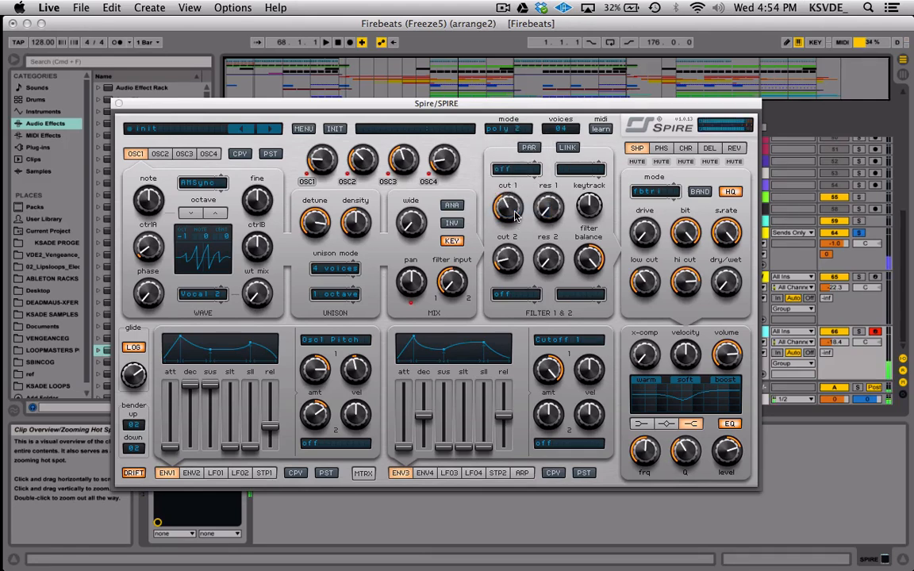
{"action": "left_click", "coordinate": [513, 133]}
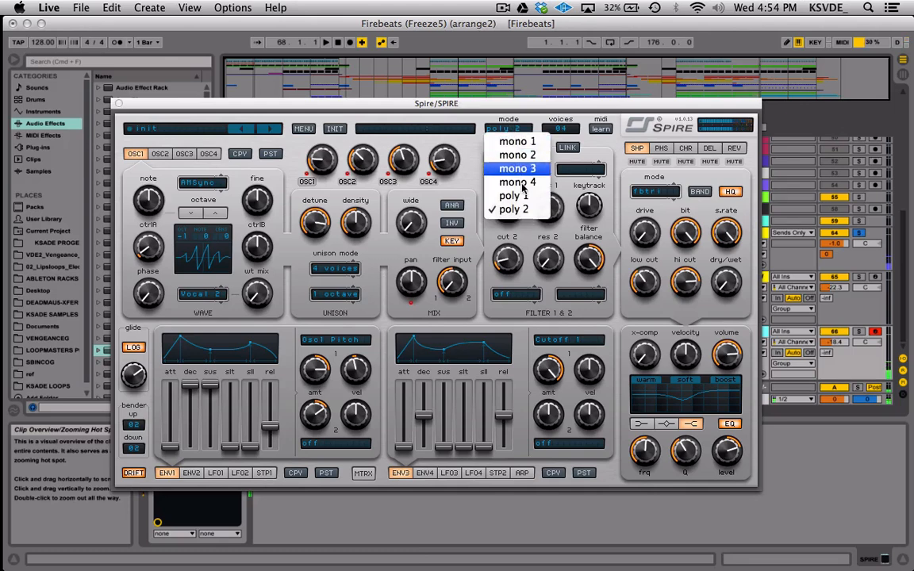
{"action": "left_click", "coordinate": [520, 198]}
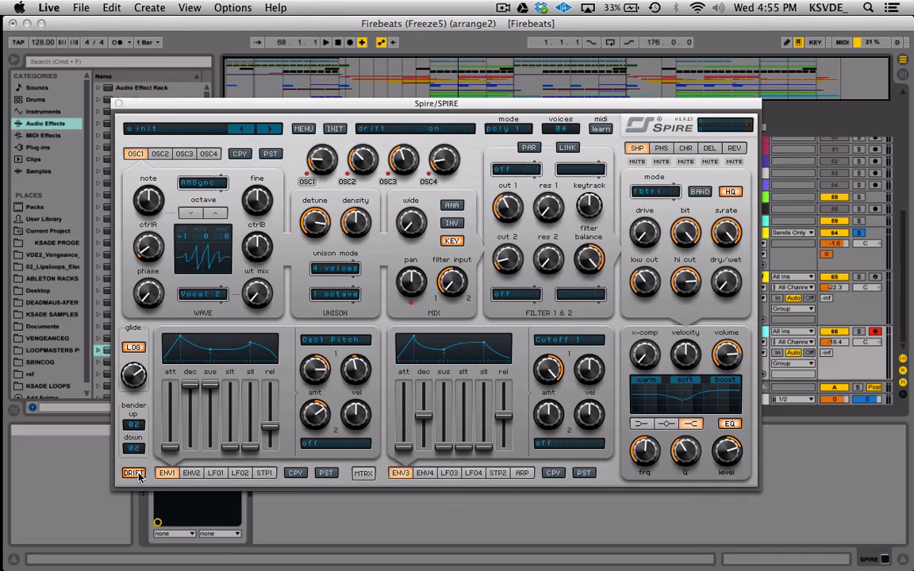
{"action": "left_click", "coordinate": [135, 376]}
{"action": "left_click_drag", "start_coordinate": [135, 377], "coordinate": [139, 379]}
{"action": "left_click", "coordinate": [494, 128]}
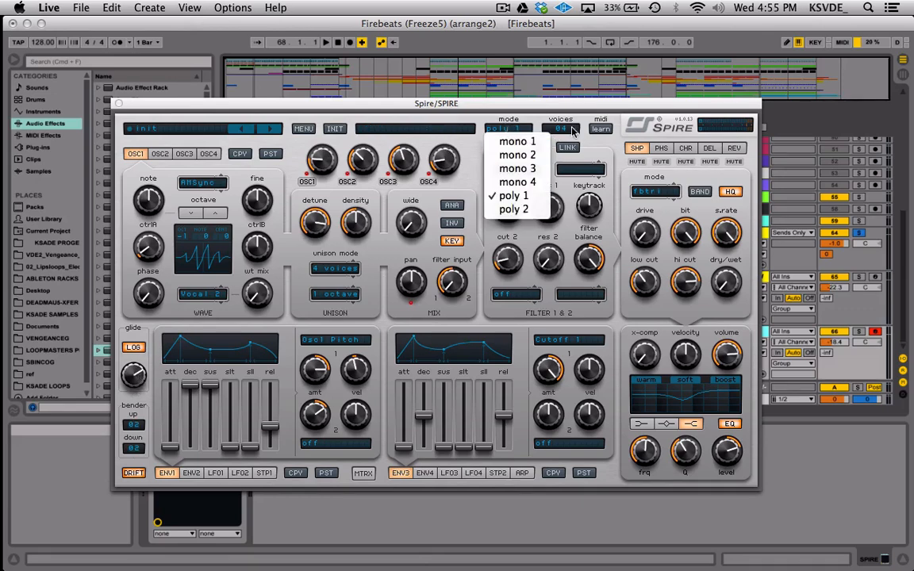
{"action": "left_click", "coordinate": [545, 127]}
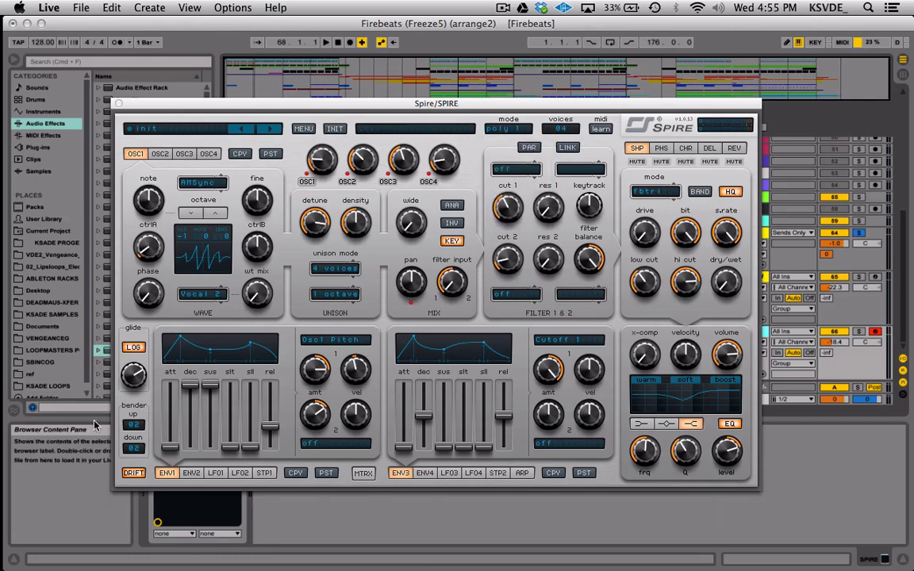
{"action": "mouse_move", "coordinate": [130, 380]}
{"action": "left_mouse_down"}
{"action": "mouse_move", "coordinate": [131, 390]}
{"action": "mouse_move", "coordinate": [133, 376]}
{"action": "left_mouse_up"}
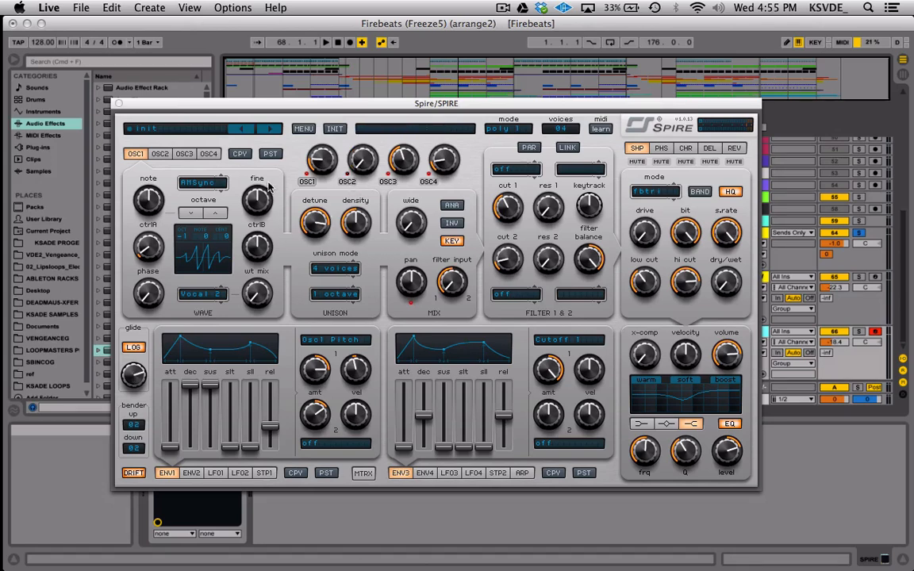
- Reset the patch to its init settings and raise oscillator 1's ctrlA to the maximum
{"action": "left_click", "coordinate": [338, 128]}
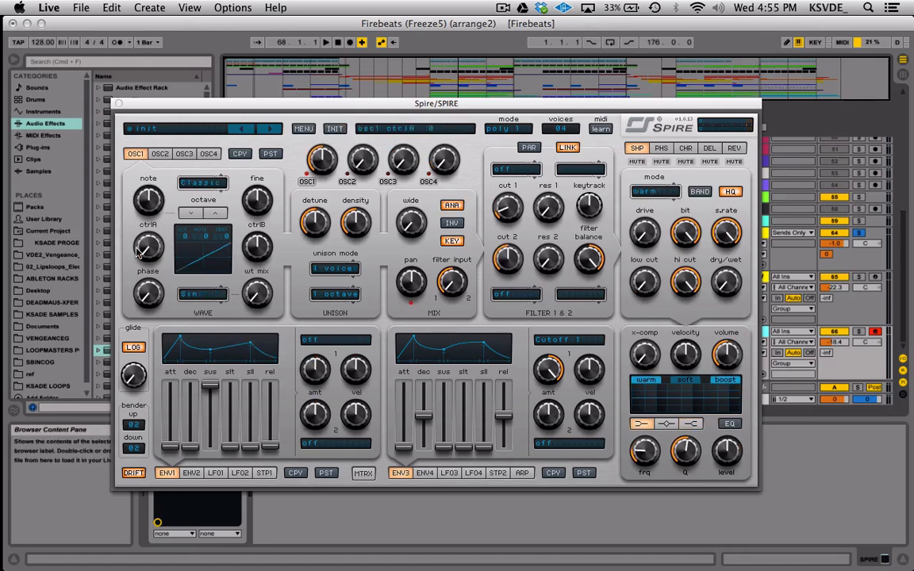
{"action": "left_click_drag", "start_coordinate": [136, 250], "coordinate": [137, 218]}
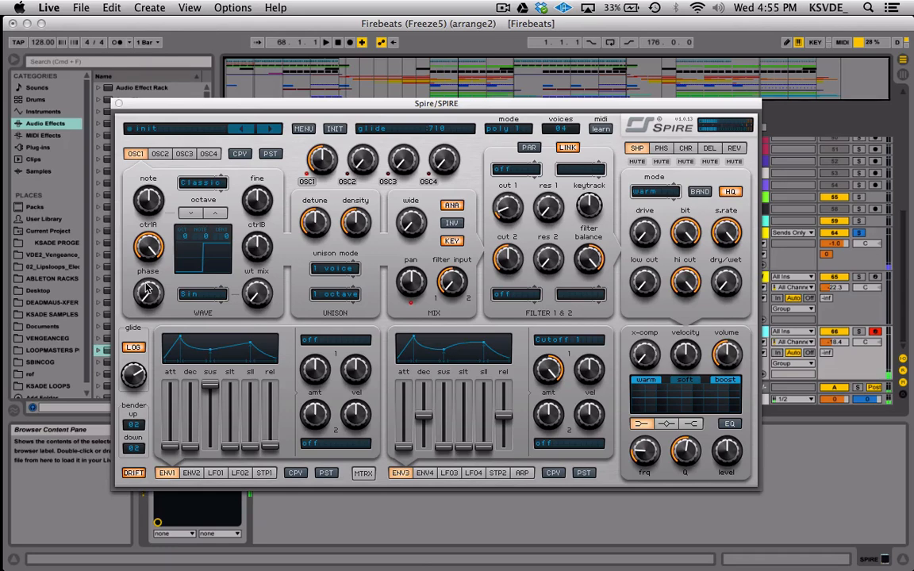
- Set oscillator 1's unison mode to 9 voices and raise its detune and density
{"action": "left_click_drag", "start_coordinate": [348, 268], "coordinate": [353, 134]}
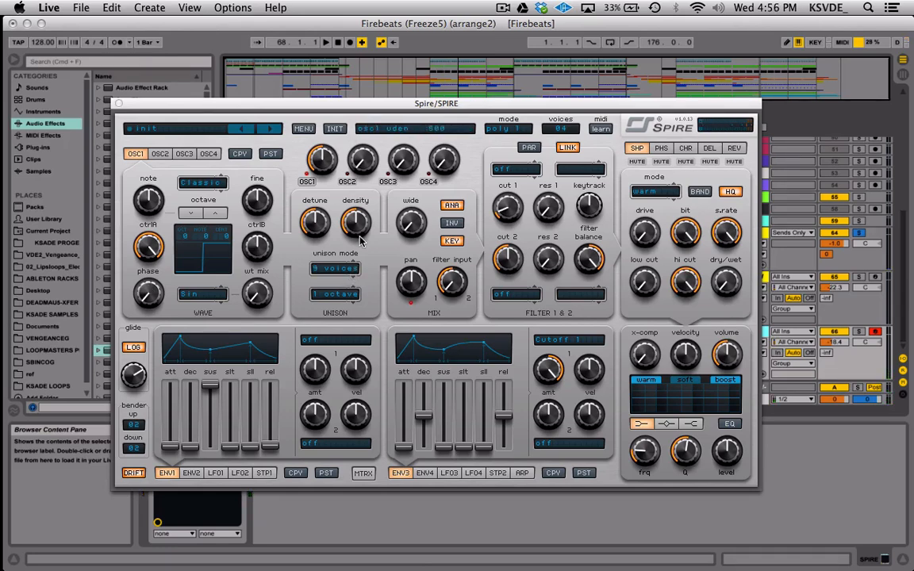
{"action": "left_click_drag", "start_coordinate": [319, 228], "coordinate": [317, 188]}
{"action": "left_click", "coordinate": [356, 218]}
{"action": "left_click_drag", "start_coordinate": [356, 221], "coordinate": [358, 169]}
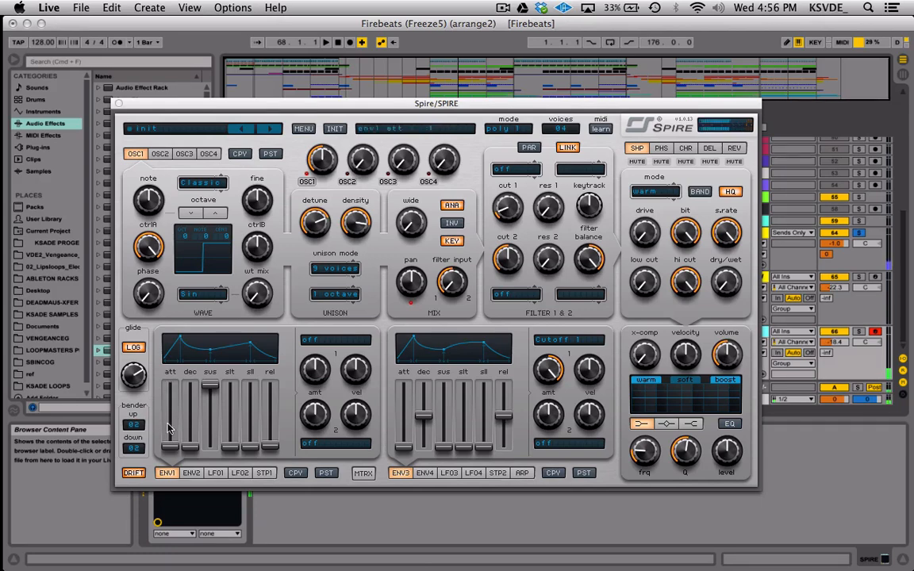
- Turn off Drift and adjust the glide, lowering it to 170 and raising it to 655
{"action": "left_click", "coordinate": [137, 474]}
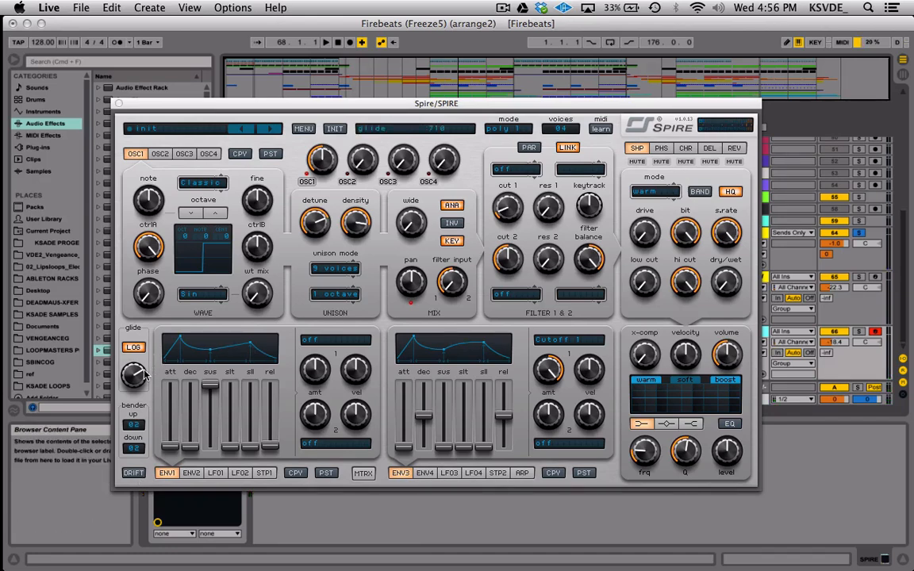
{"action": "left_click_drag", "start_coordinate": [143, 375], "coordinate": [138, 448]}
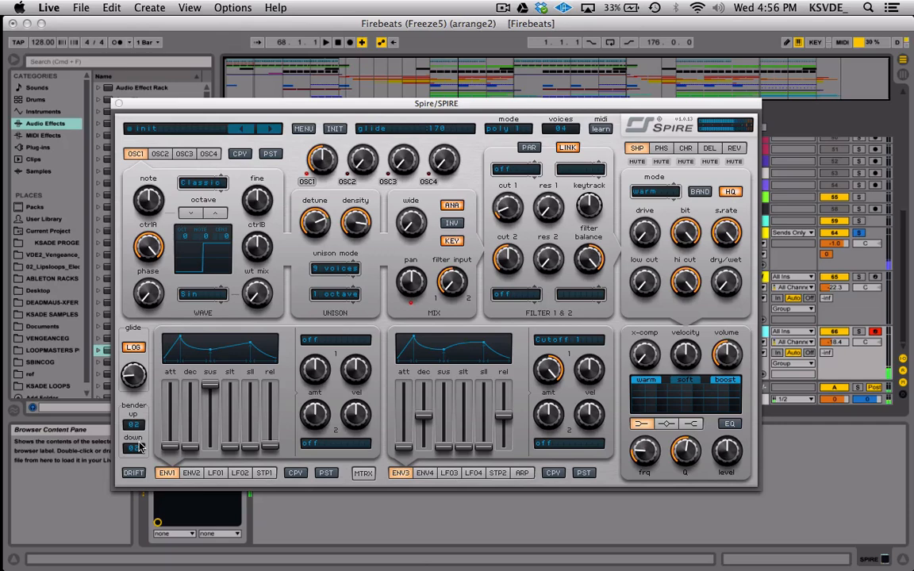
{"action": "left_click_drag", "start_coordinate": [125, 374], "coordinate": [130, 425]}
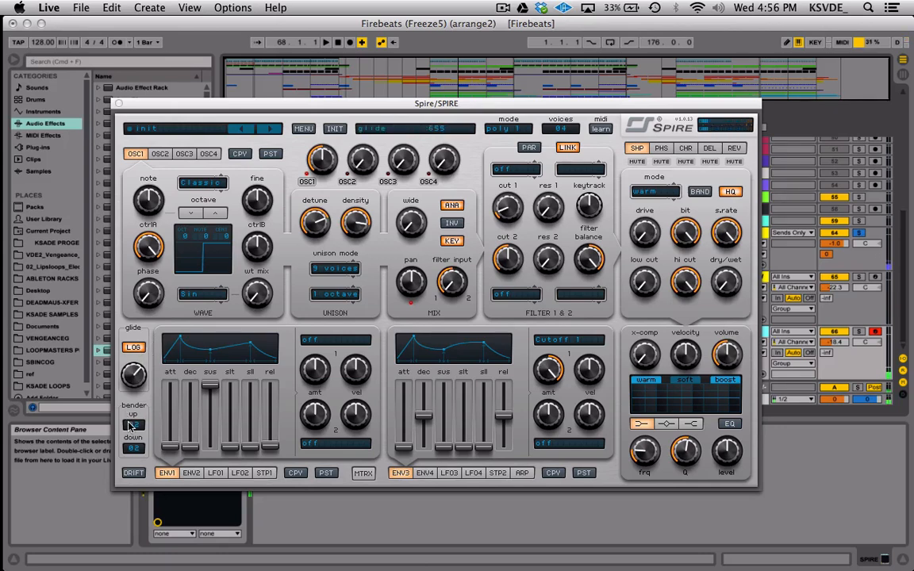
- Switch the glide's LOG option off and back on
{"action": "left_click", "coordinate": [135, 349]}
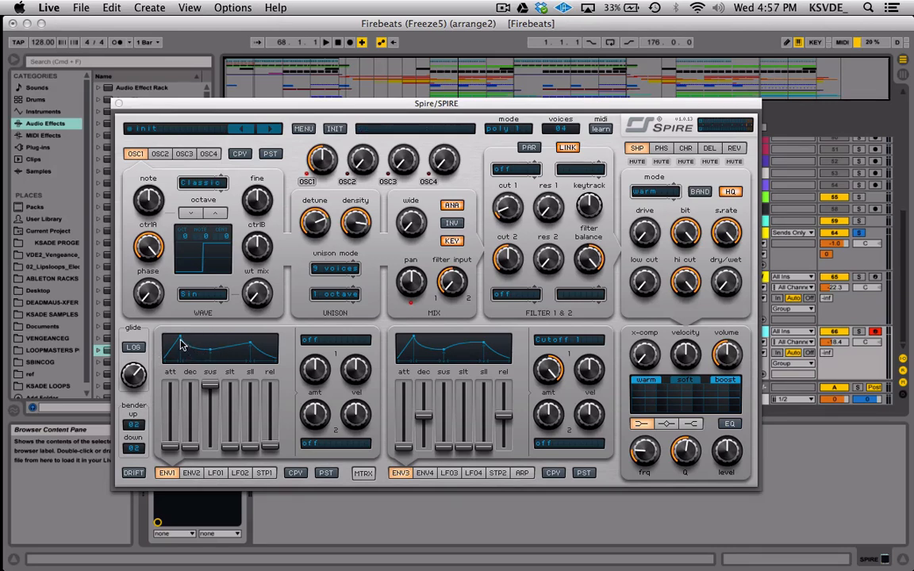
{"action": "left_click", "coordinate": [135, 349]}
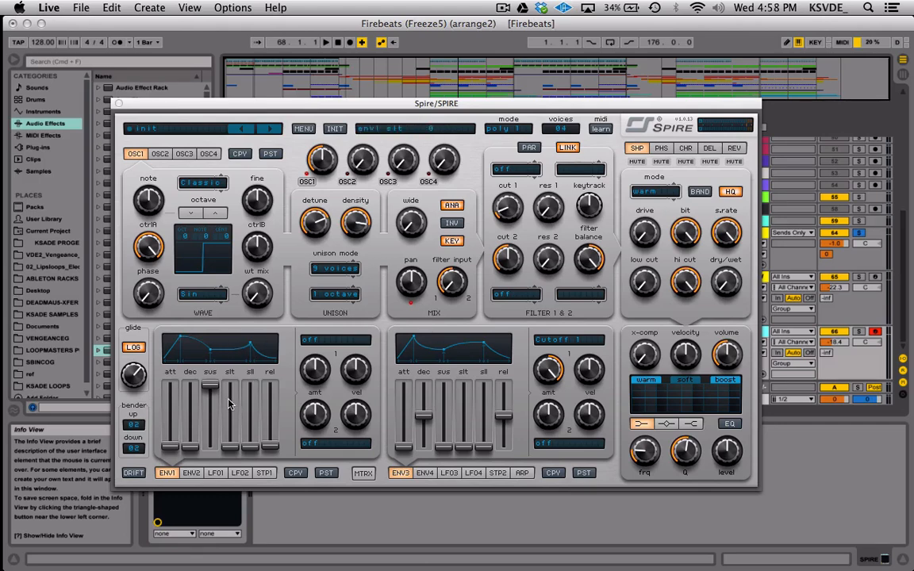
- Raise envelope 1's attack to about a third of its range
{"action": "left_click_drag", "start_coordinate": [170, 446], "coordinate": [169, 426]}
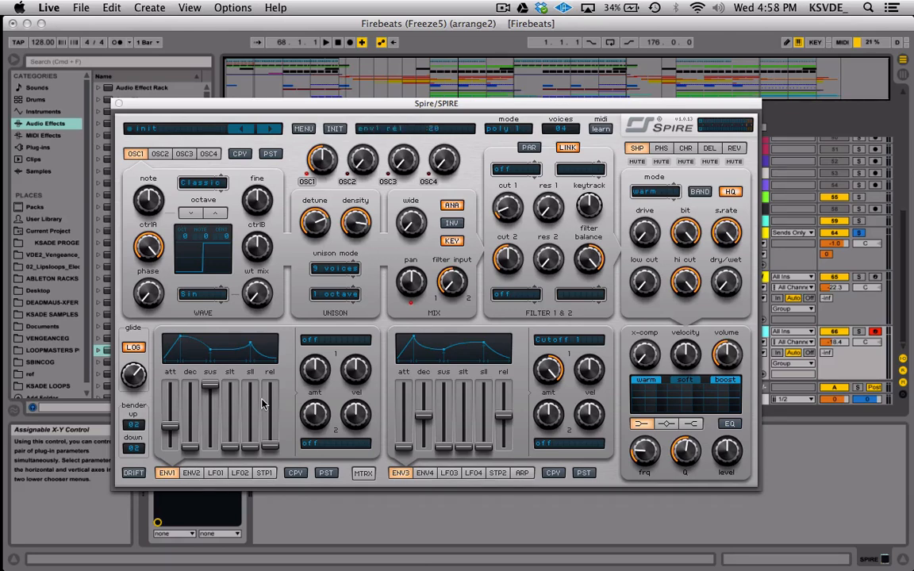
- Show the LFO 1 settings, enable its tempo sync and raise its rate to 1/64
{"action": "left_click", "coordinate": [215, 472]}
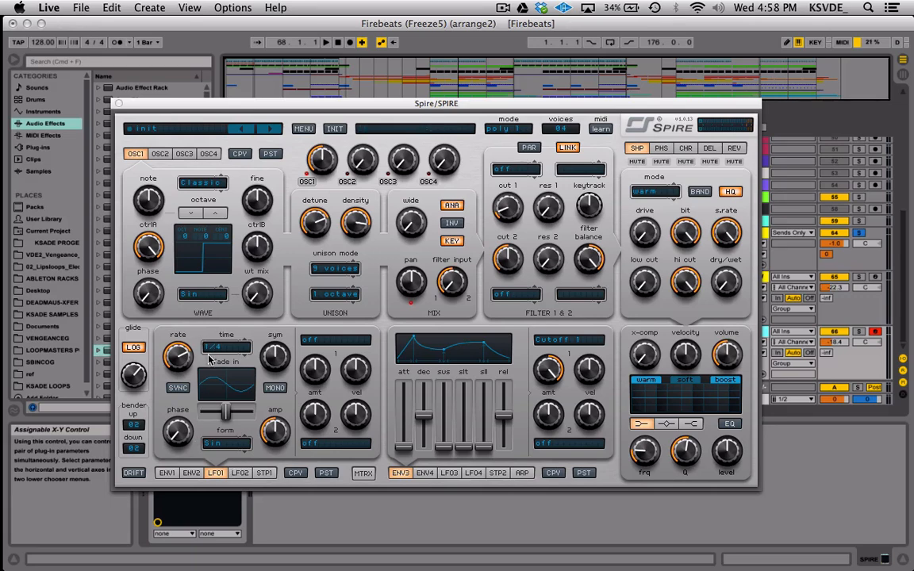
{"action": "left_click", "coordinate": [180, 390]}
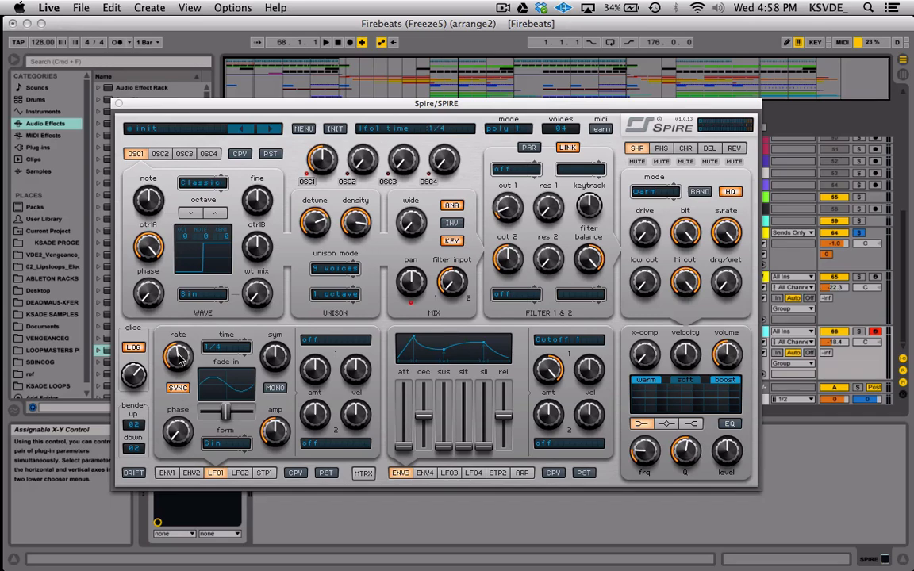
{"action": "left_click", "coordinate": [203, 353]}
{"action": "left_click_drag", "start_coordinate": [184, 355], "coordinate": [161, 321]}
- Slow LFO 1 down by setting its synced time to 8/1
{"action": "left_click", "coordinate": [229, 347]}
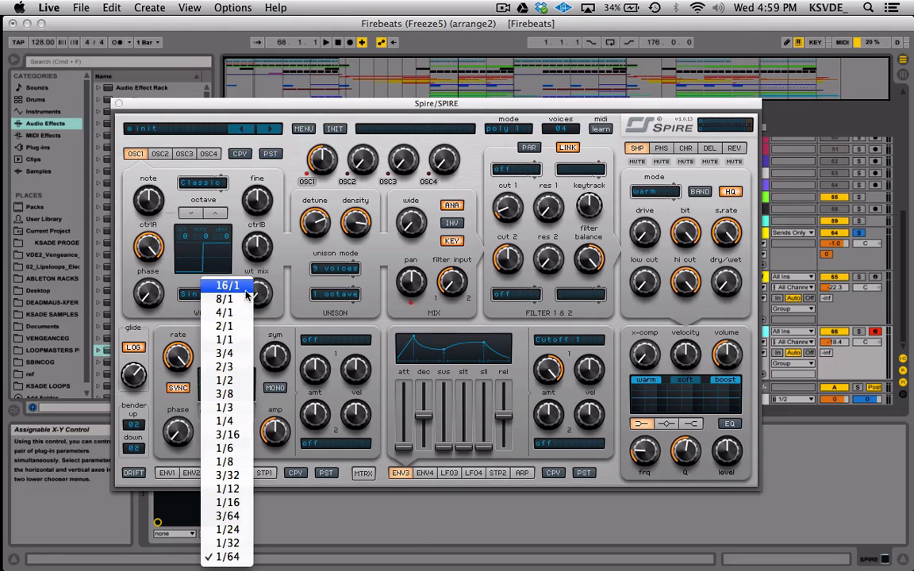
{"action": "left_click", "coordinate": [258, 316]}
{"action": "left_click", "coordinate": [226, 347]}
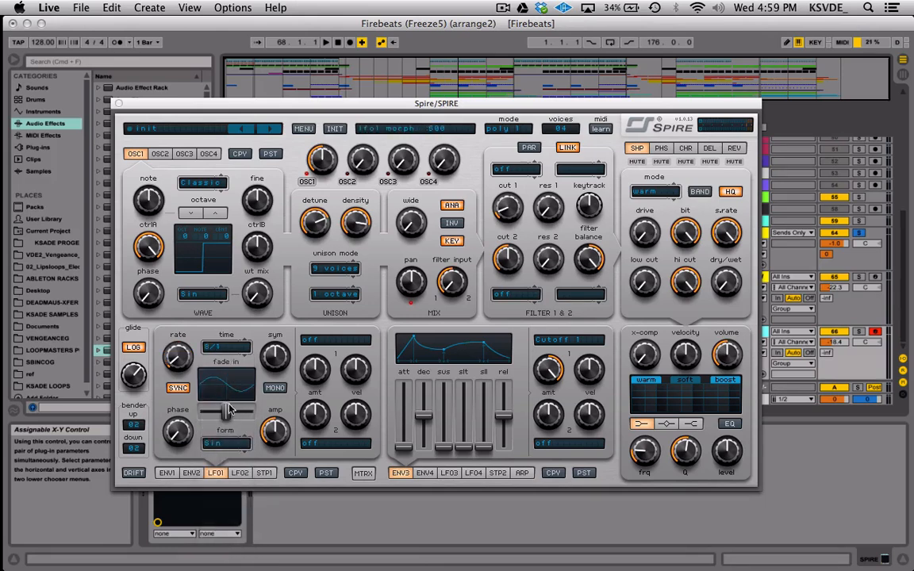
- Set LFO 1's form to Tri and move its morph slider to the maximum
{"action": "left_click_drag", "start_coordinate": [240, 438], "coordinate": [318, 412]}
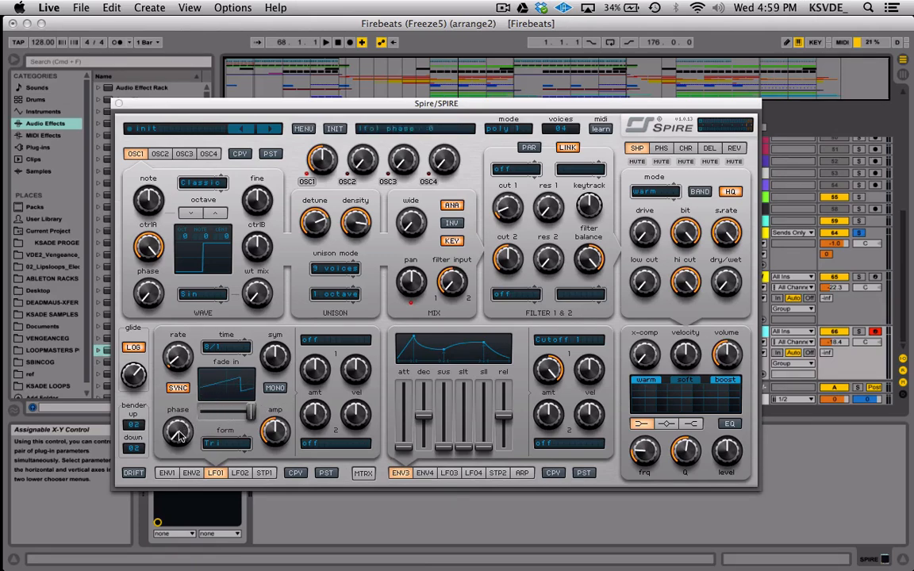
- Raise LFO 1's phase and assign Osc1 Pitch as its first modulation target
{"action": "left_click_drag", "start_coordinate": [190, 403], "coordinate": [215, 364]}
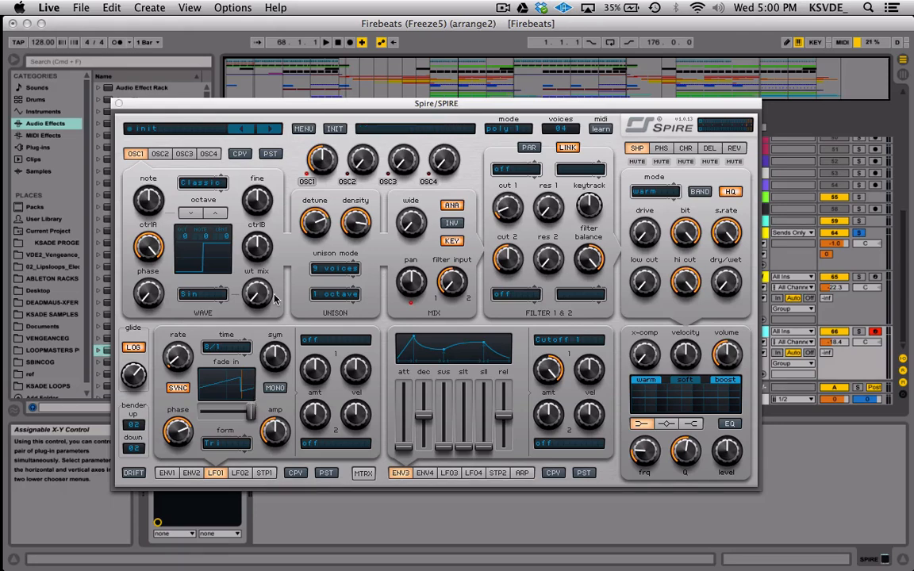
{"action": "left_click", "coordinate": [325, 340]}
{"action": "mouse_move", "coordinate": [349, 397]}
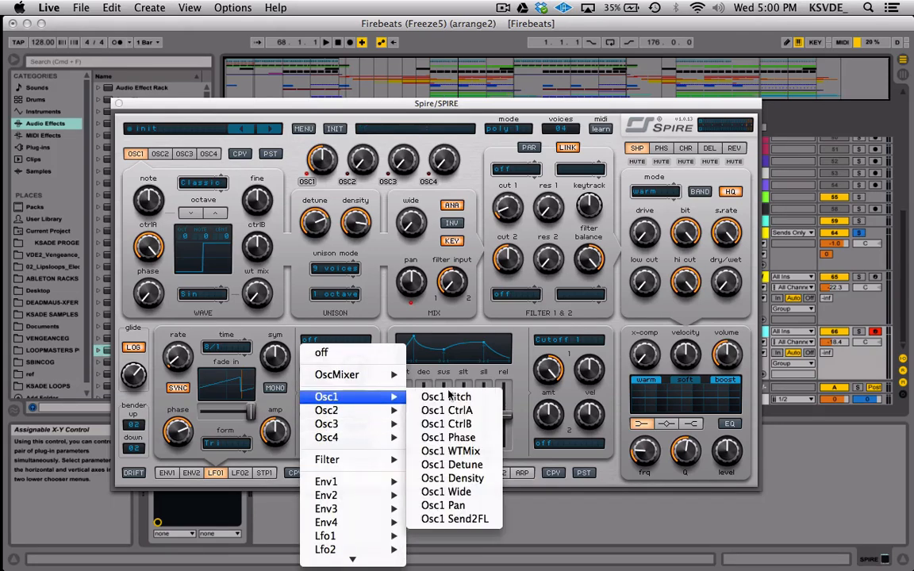
{"action": "left_click", "coordinate": [434, 400]}
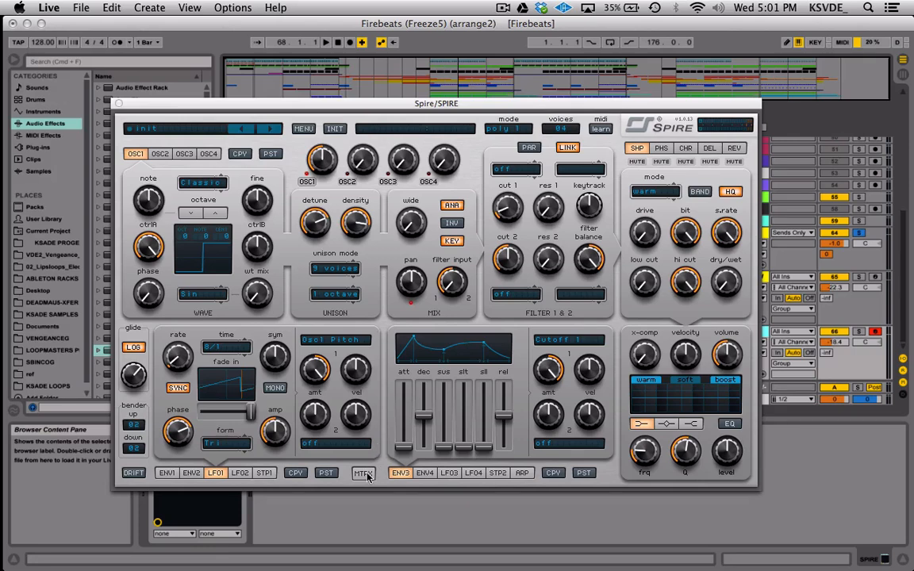
- Examine the modulation targets available for LFO 1's first slot, including the Lfo1 and Osc1 groups
{"action": "left_click", "coordinate": [333, 343]}
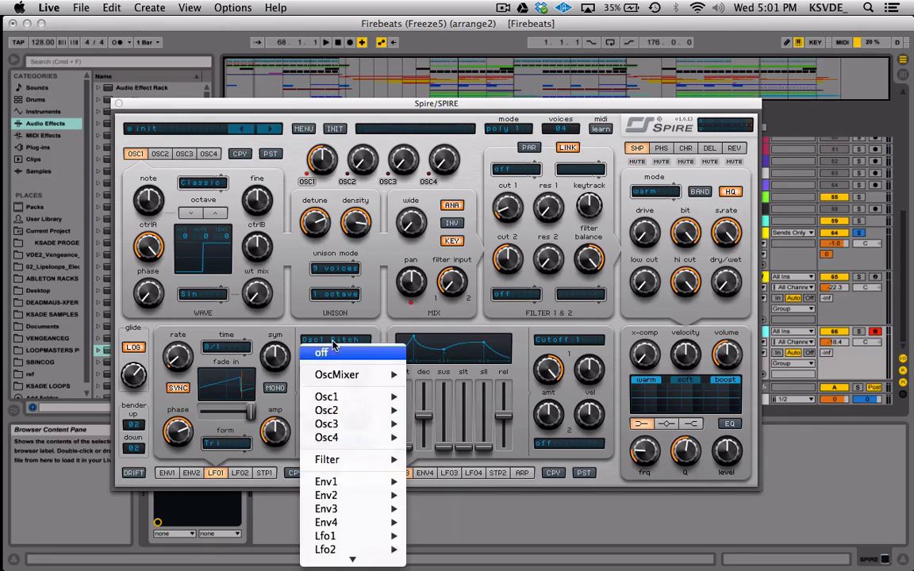
{"action": "scroll", "coordinate": [315, 483], "scroll_direction": "down", "scroll_amount": 3}
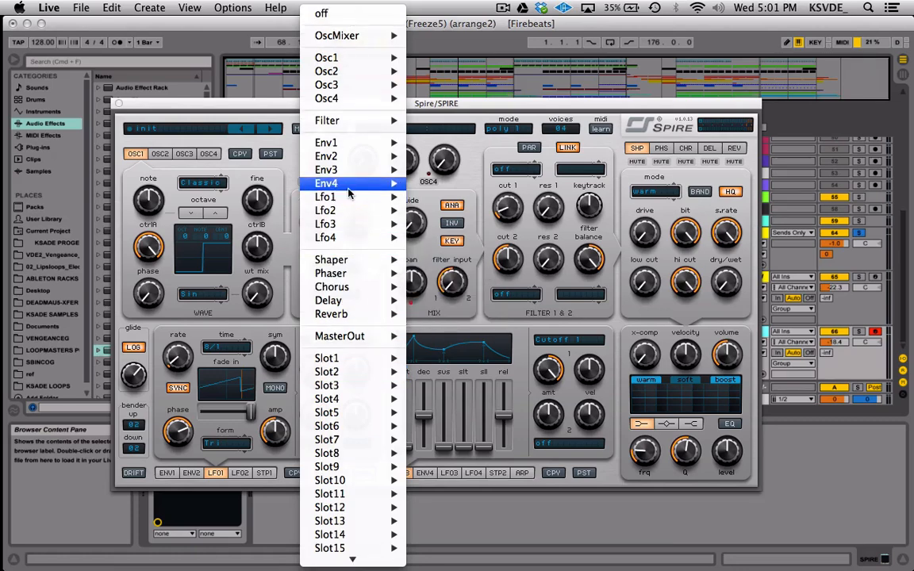
{"action": "mouse_move", "coordinate": [347, 189]}
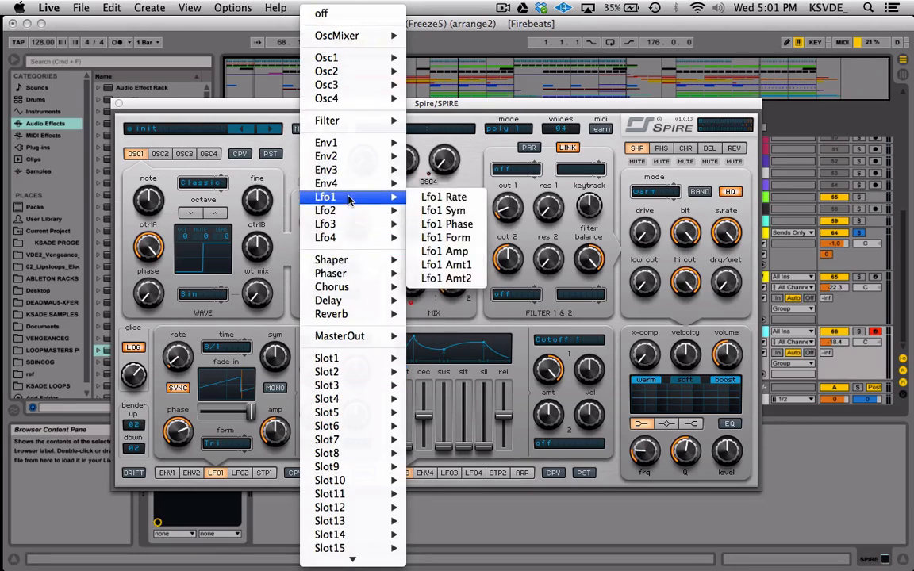
{"action": "mouse_move", "coordinate": [354, 63]}
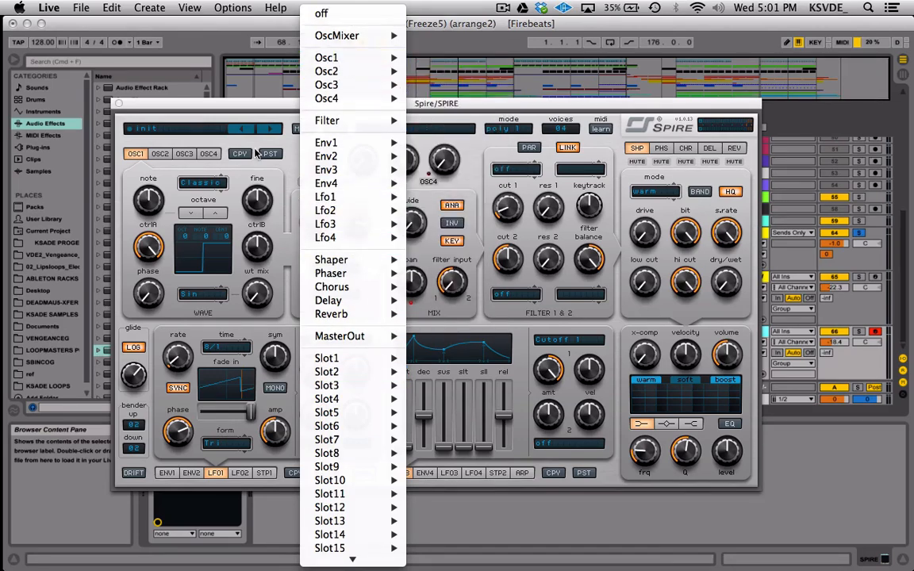
{"action": "left_click", "coordinate": [254, 146]}
- Show oscillator 2's settings and assign Osc2 Pitch as LFO 1's second modulation target
{"action": "left_click", "coordinate": [159, 153]}
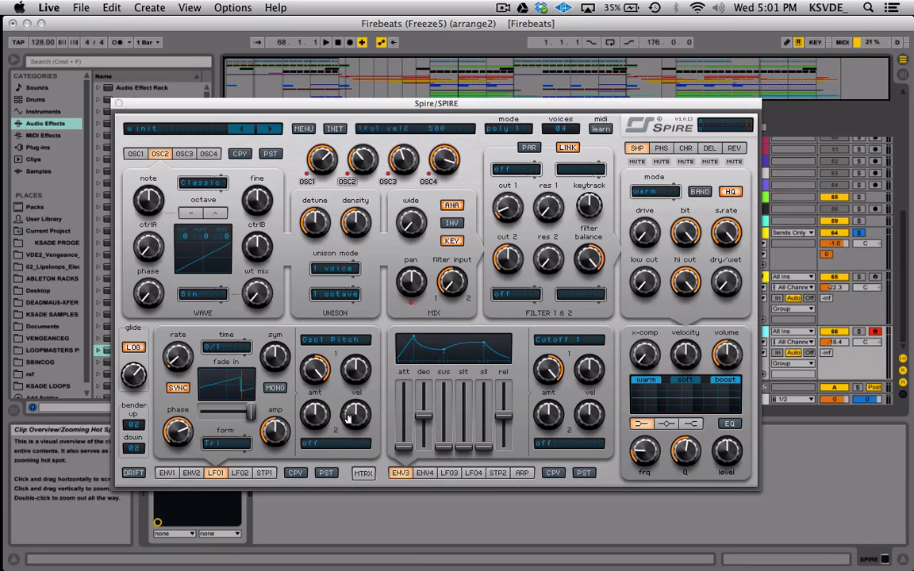
{"action": "left_click", "coordinate": [336, 441]}
{"action": "mouse_move", "coordinate": [367, 432]}
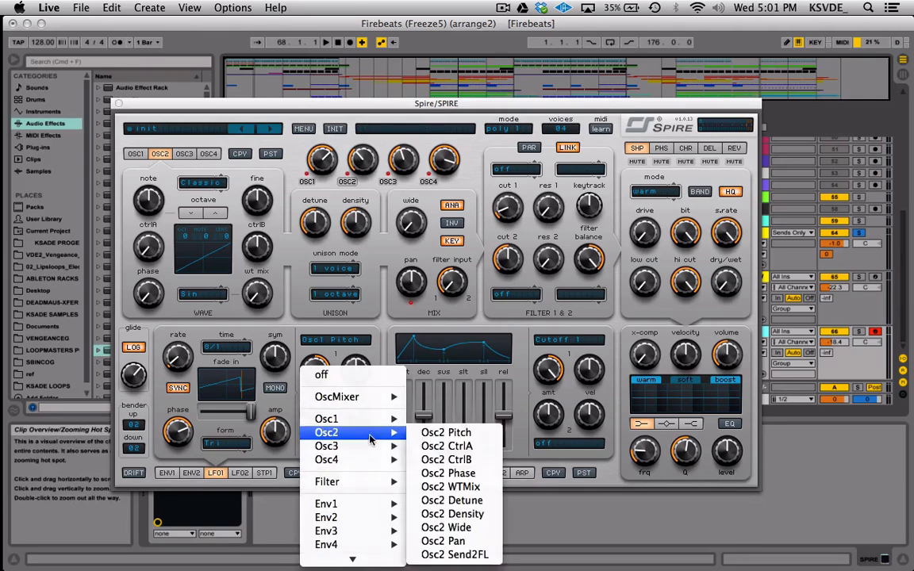
{"action": "left_click", "coordinate": [436, 433]}
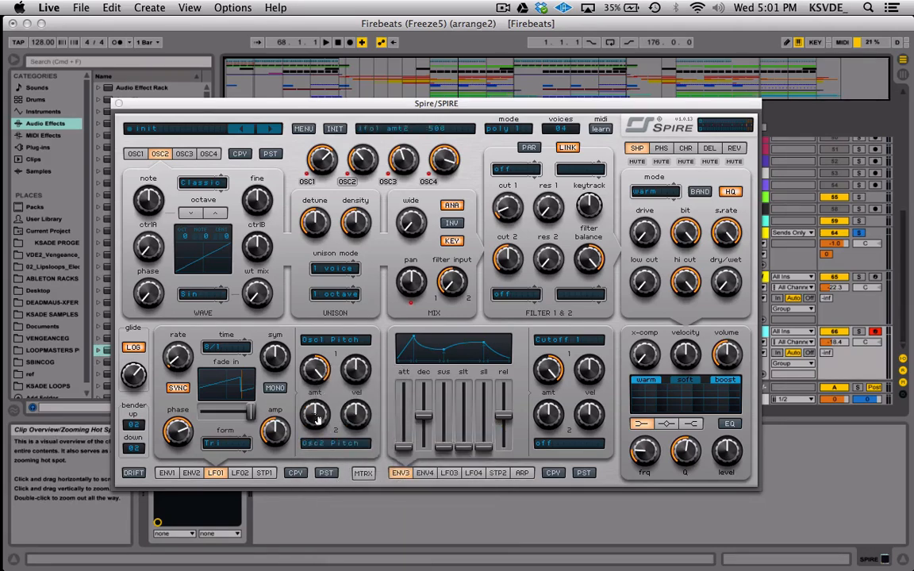
- Look at the modulation matrix and return to LFO 1's settings
{"action": "left_click", "coordinate": [362, 473]}
{"action": "left_click", "coordinate": [363, 473]}
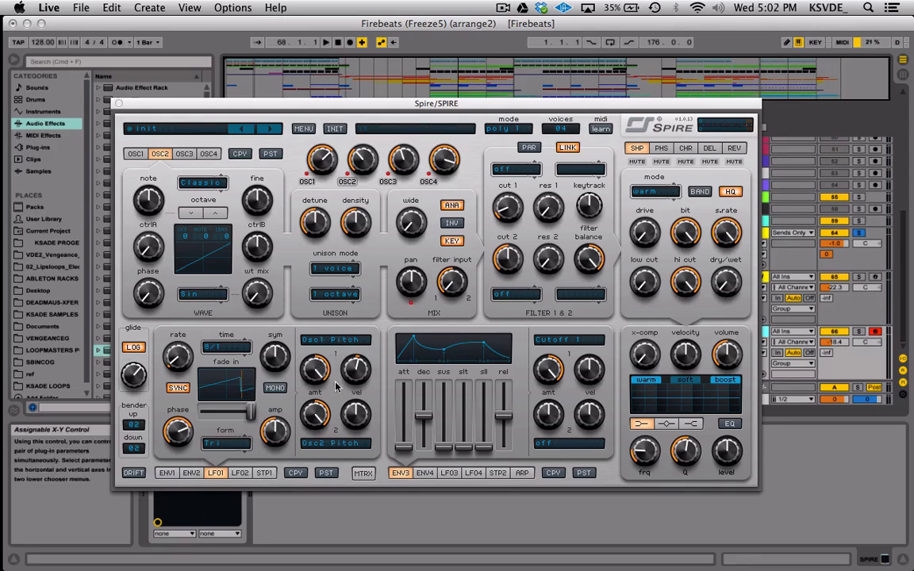
{"action": "left_click", "coordinate": [365, 474]}
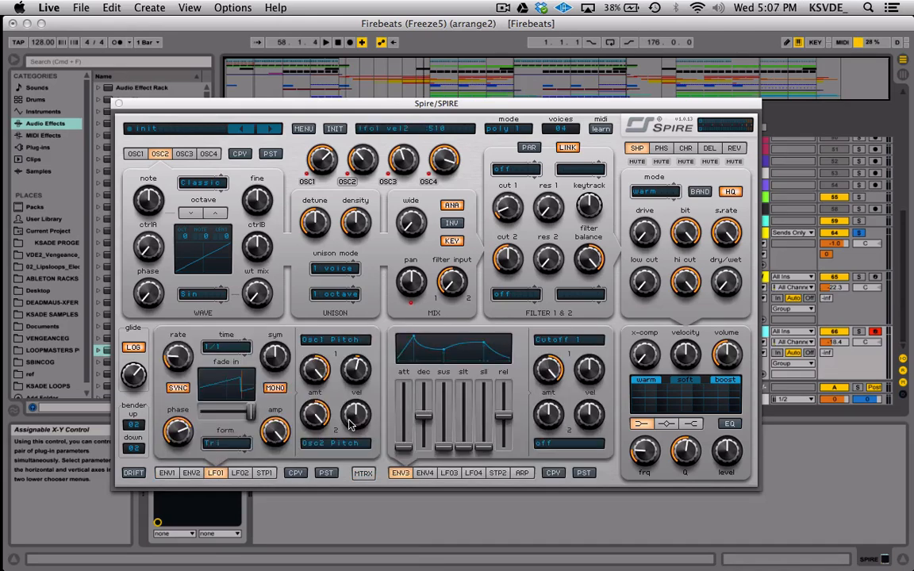
- Show the stepper 1 settings and set its end step to 01
{"action": "left_click", "coordinate": [268, 473]}
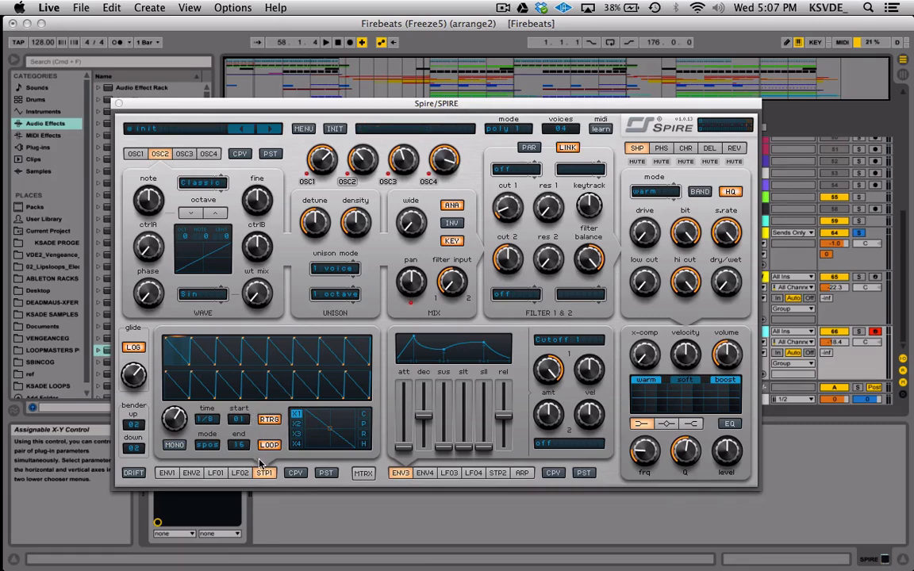
{"action": "left_click", "coordinate": [240, 444]}
{"action": "left_click", "coordinate": [236, 438]}
{"action": "left_click", "coordinate": [240, 451]}
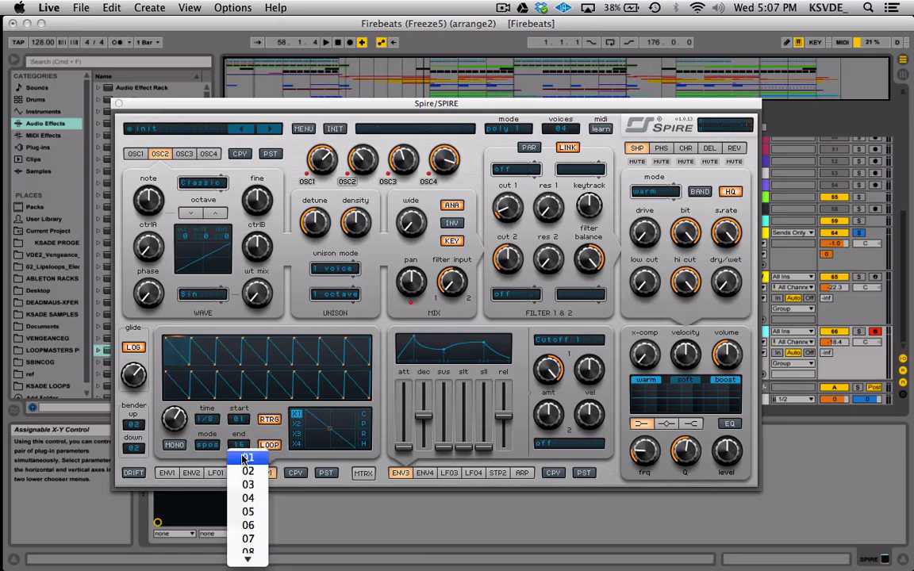
{"action": "left_click", "coordinate": [245, 456]}
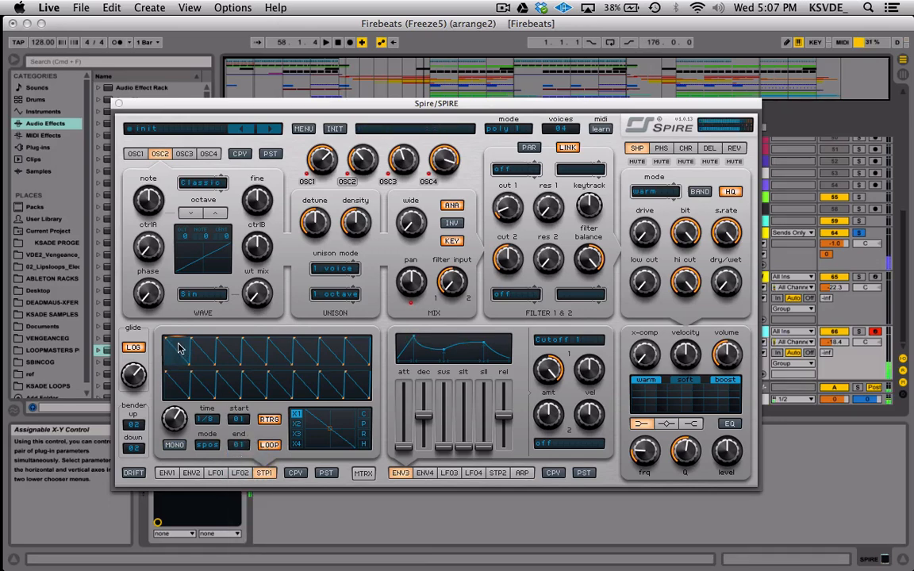
- Reset both modulation amounts of LFO 1 and LFO 2 to their centre default
{"action": "left_click", "coordinate": [216, 473]}
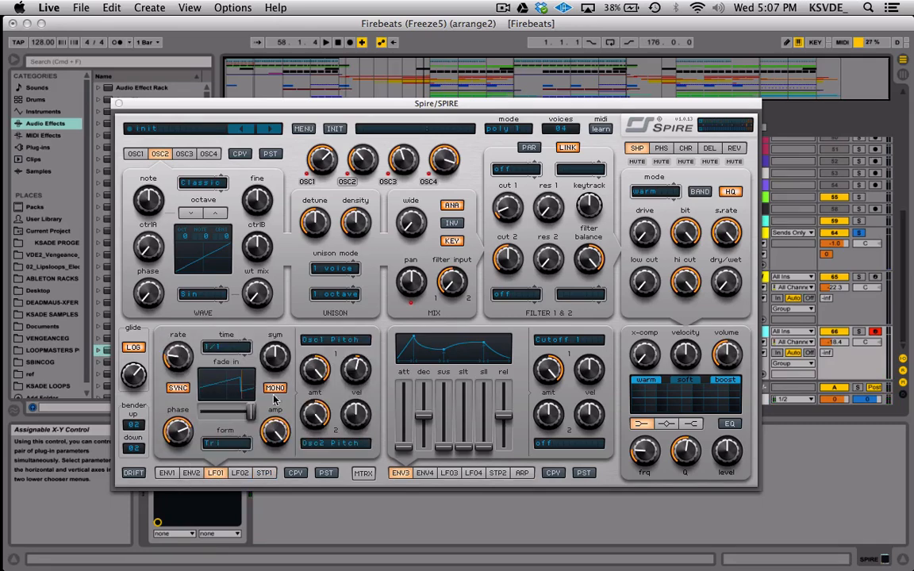
{"action": "double_click", "coordinate": [316, 368]}
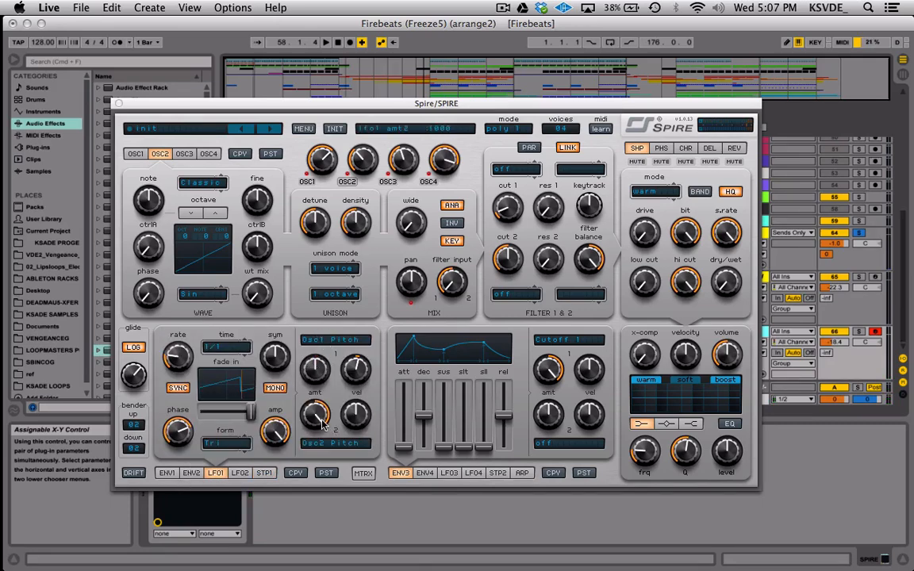
{"action": "left_click", "coordinate": [240, 473]}
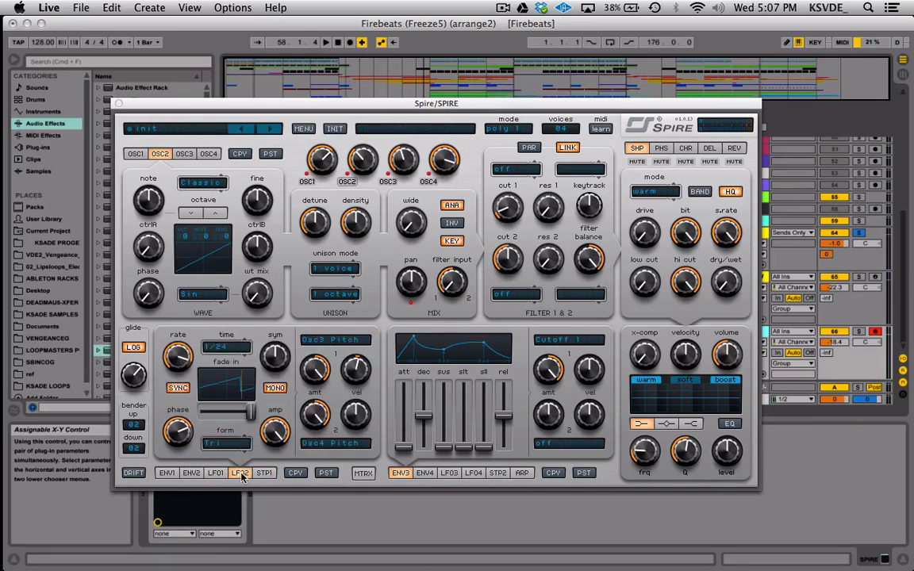
{"action": "double_click", "coordinate": [316, 414]}
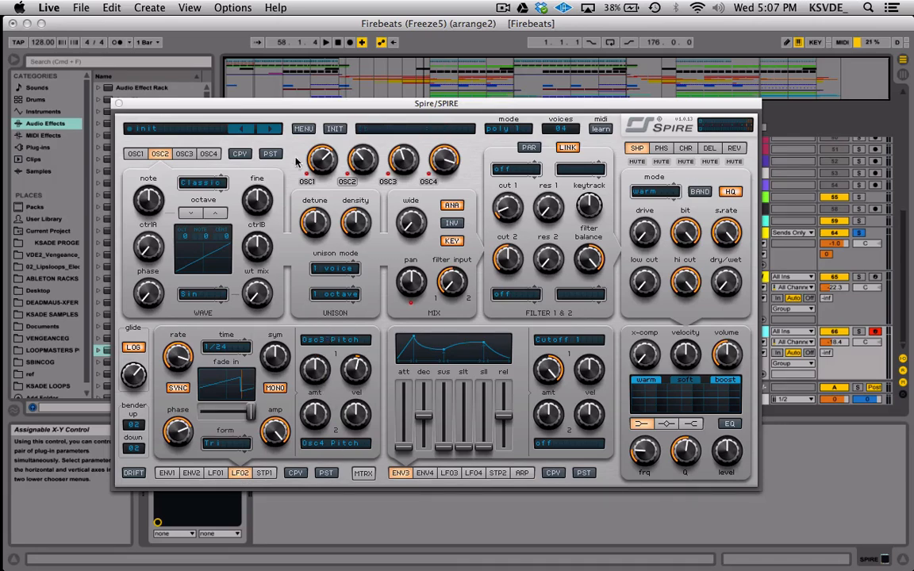
- Show stepper 1 again, set its time to 1/16 and its end step to 08
{"action": "left_click", "coordinate": [264, 473]}
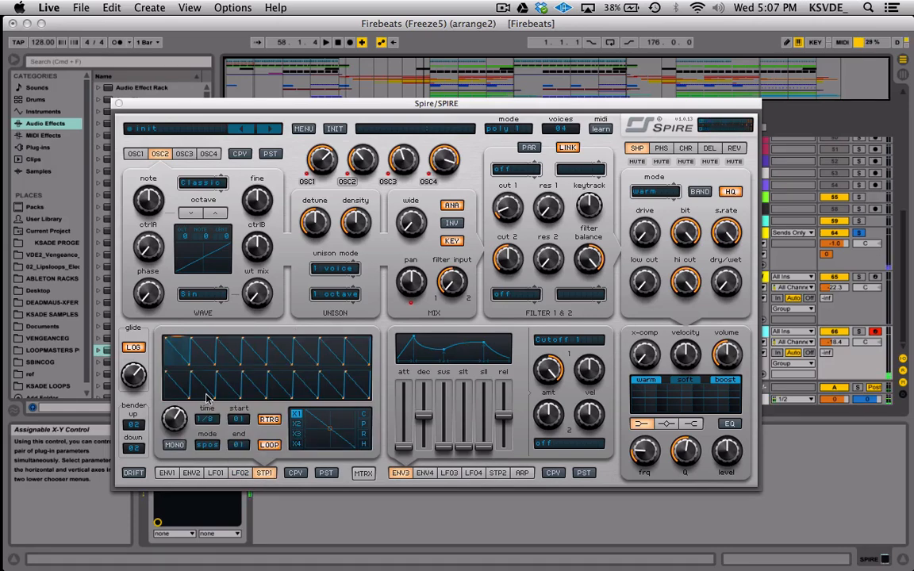
{"action": "left_click", "coordinate": [207, 419]}
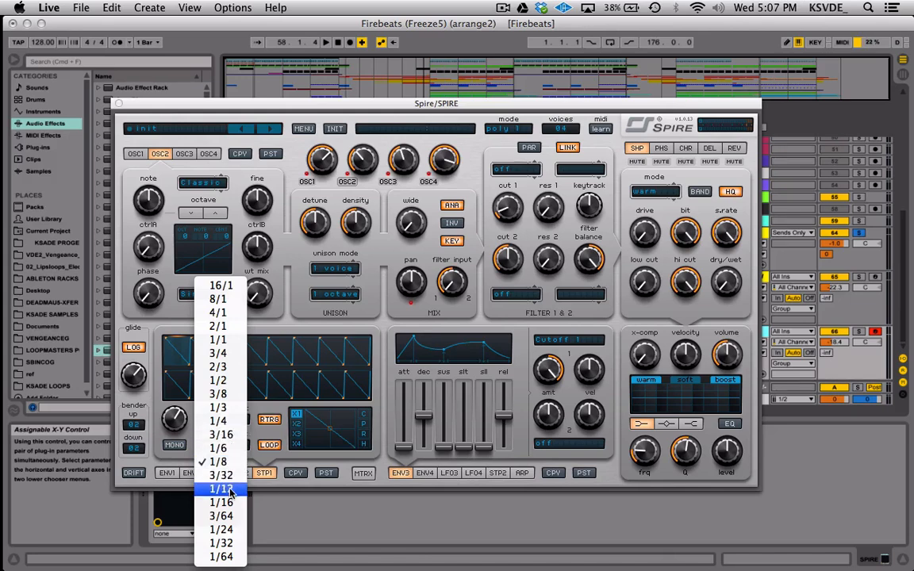
{"action": "left_click", "coordinate": [228, 502]}
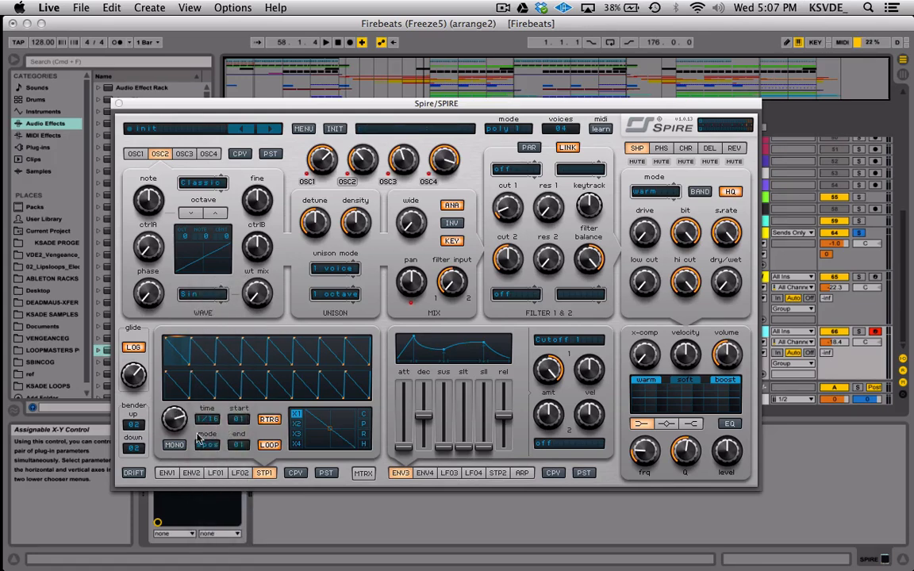
{"action": "left_click", "coordinate": [239, 418]}
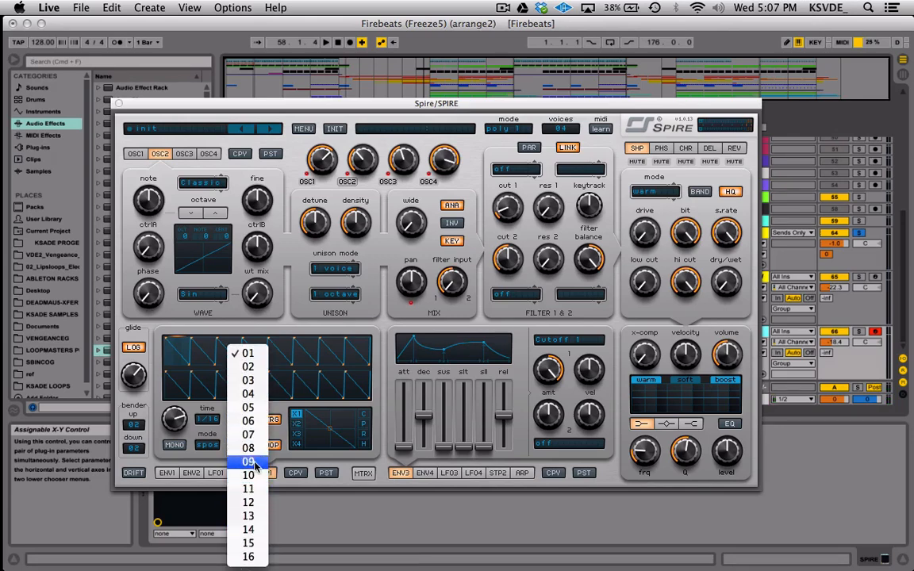
{"action": "left_click", "coordinate": [248, 447]}
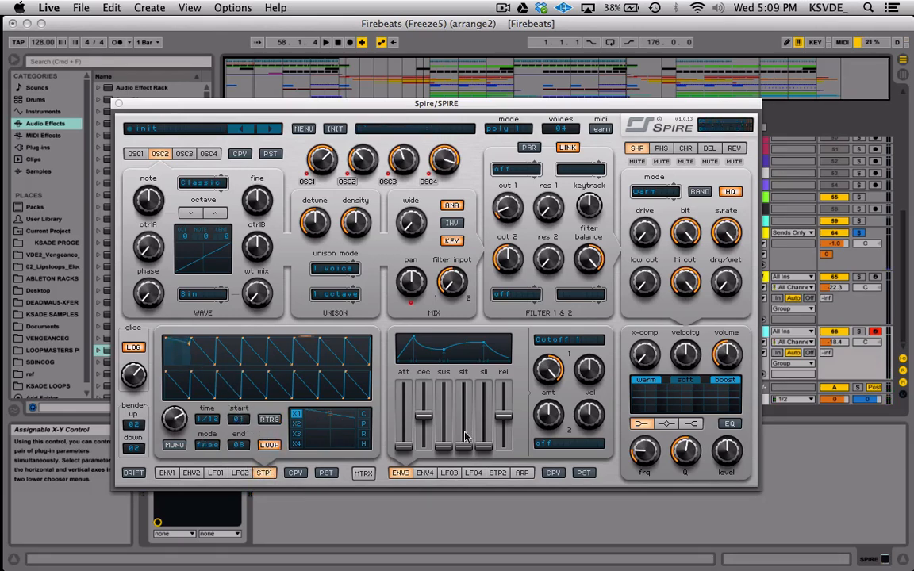
- In the modulation matrix, lower slot 1's Stepper1 to Osc1 Pitch amount to 550 and return to stepper 1
{"action": "left_click", "coordinate": [363, 473]}
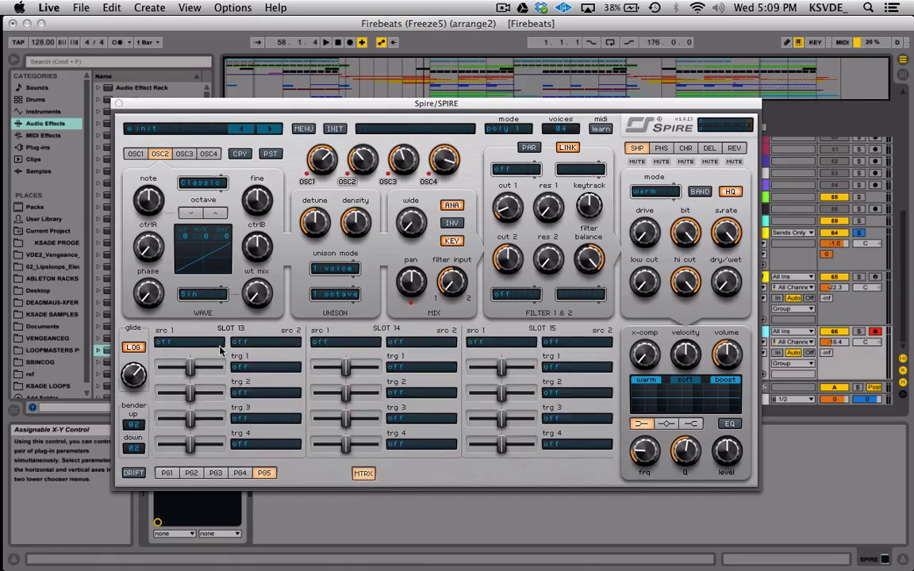
{"action": "left_click", "coordinate": [362, 473]}
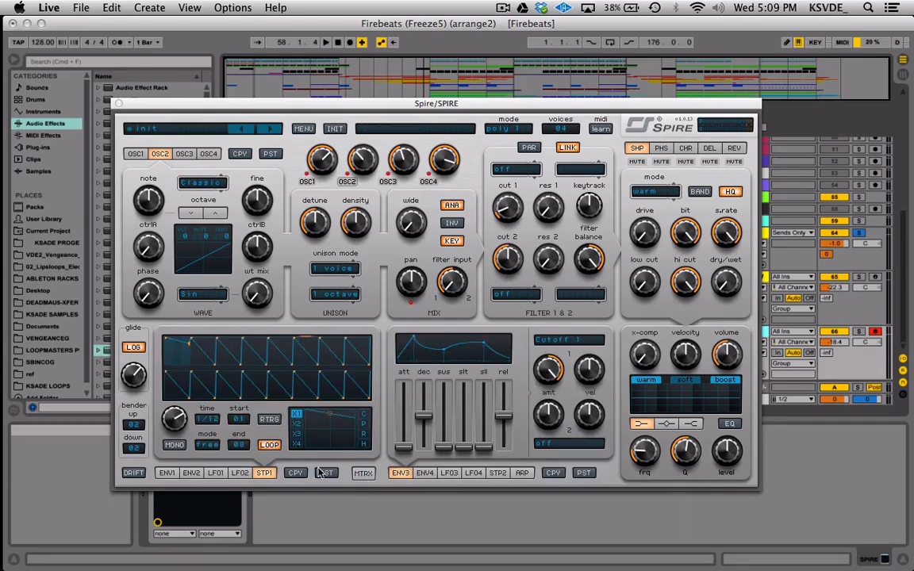
{"action": "left_click", "coordinate": [365, 474]}
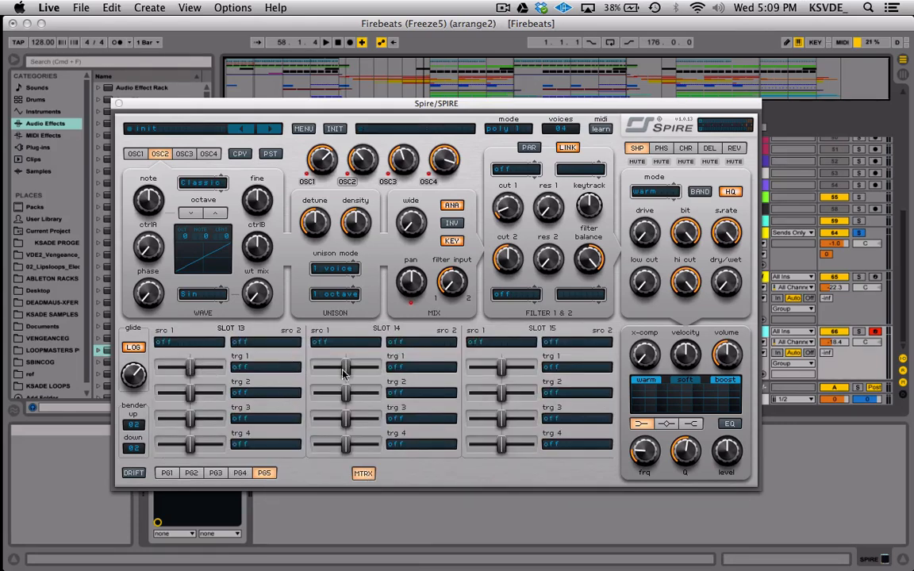
{"action": "left_click", "coordinate": [167, 473]}
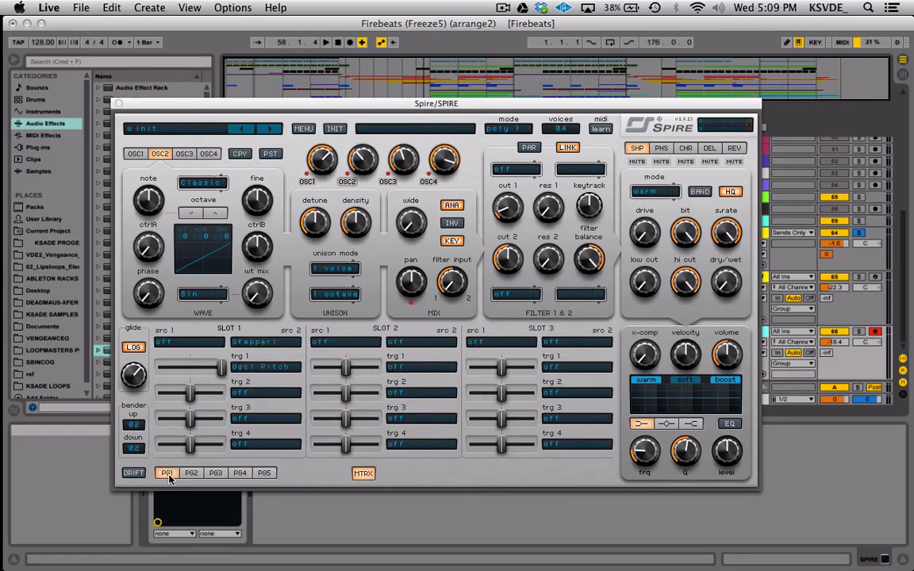
{"action": "left_click_drag", "start_coordinate": [219, 377], "coordinate": [193, 370]}
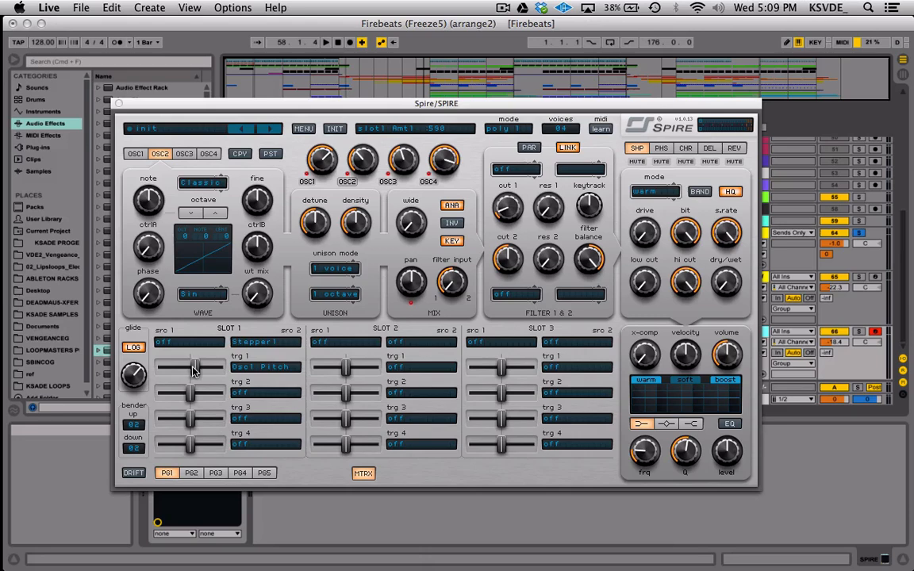
{"action": "left_click", "coordinate": [363, 474]}
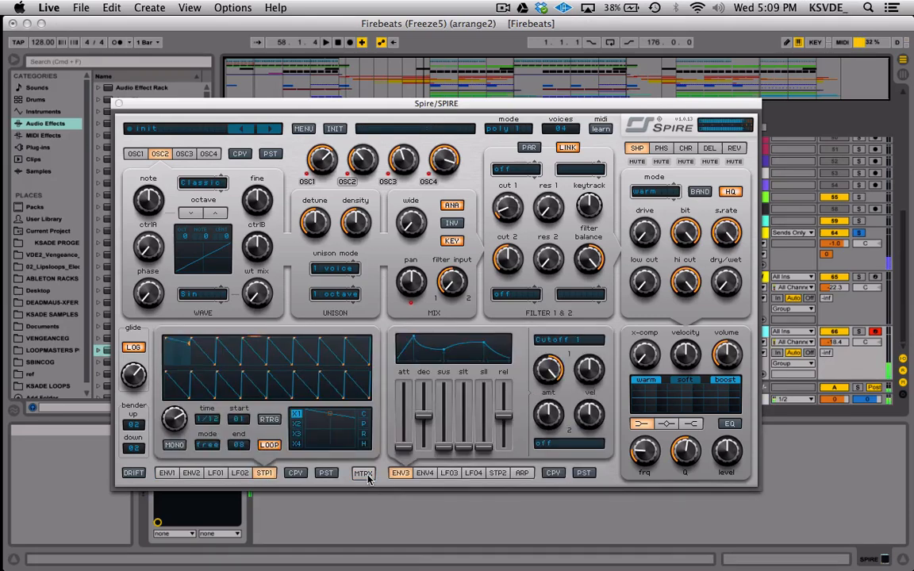
- Try stepper 1 with end step 01, and set its end step to 02
{"action": "left_click", "coordinate": [239, 449]}
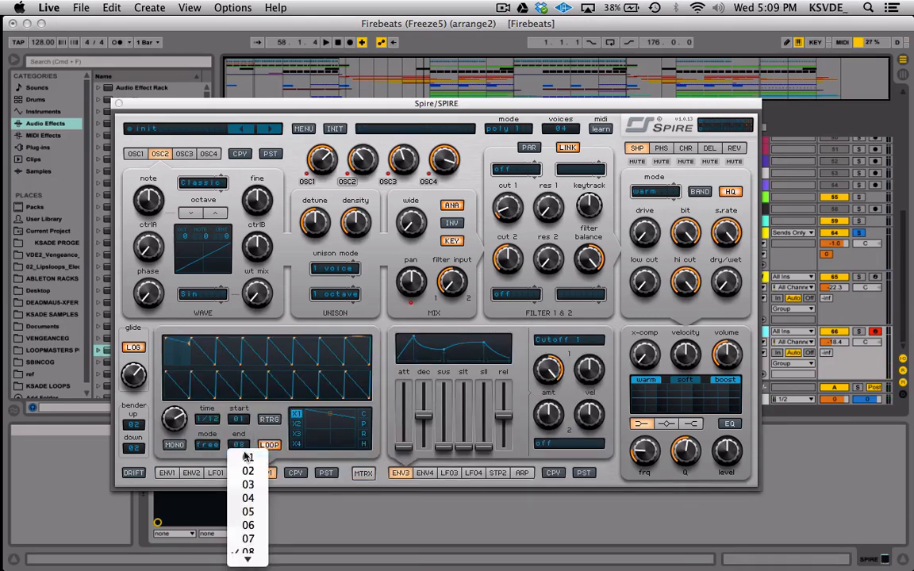
{"action": "left_click", "coordinate": [247, 449]}
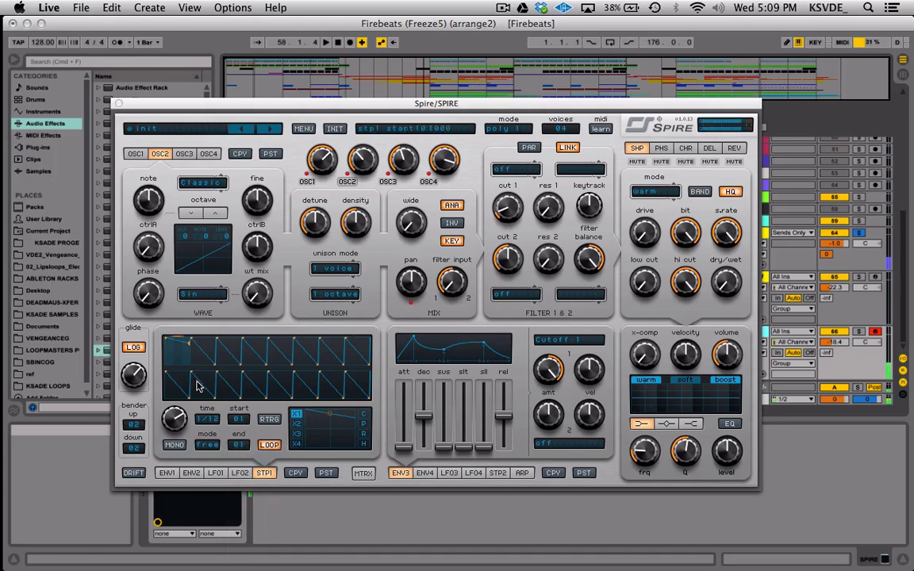
{"action": "left_click", "coordinate": [242, 446]}
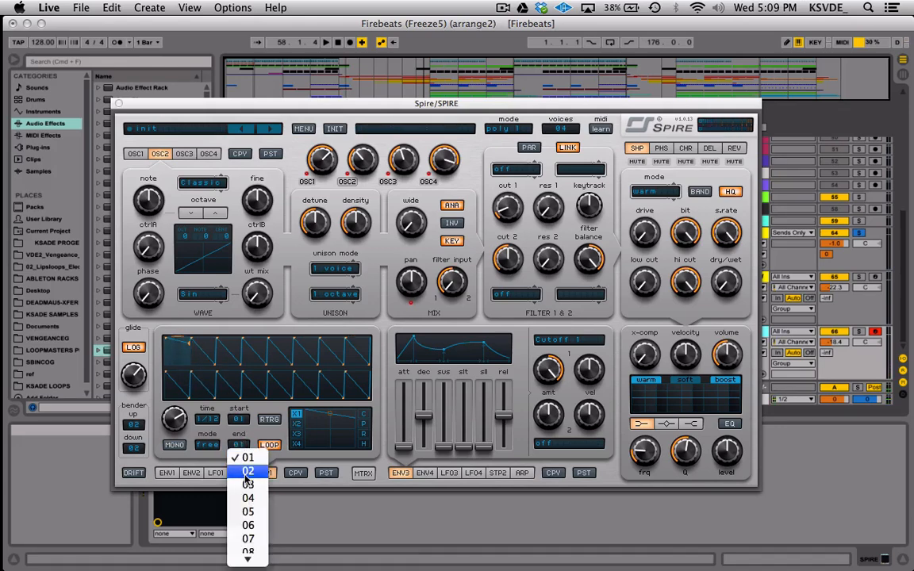
{"action": "left_click", "coordinate": [247, 471]}
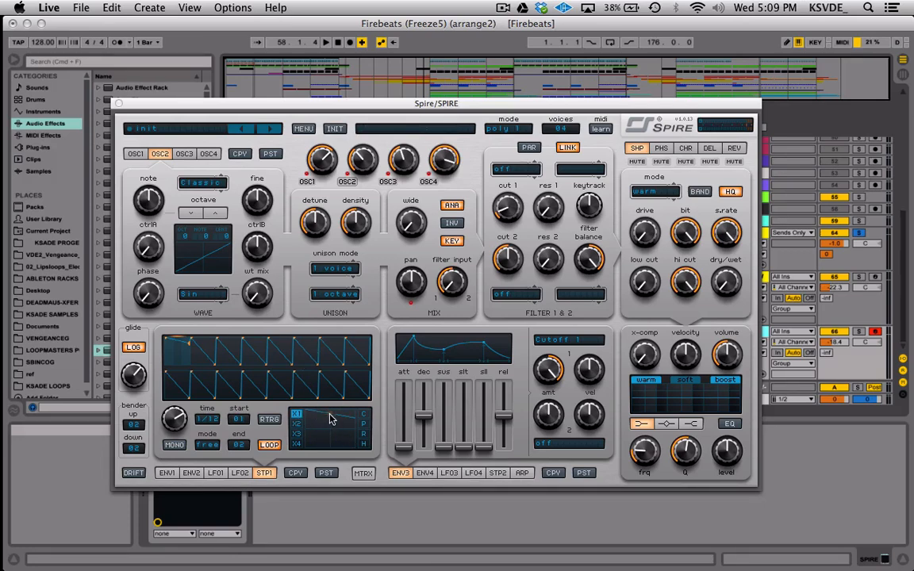
- Reshape the curve of stepper 1's selected segment by moving its X1 curve point
{"action": "left_click_drag", "start_coordinate": [330, 417], "coordinate": [314, 458]}
{"action": "mouse_move", "coordinate": [331, 429]}
{"action": "left_mouse_down"}
{"action": "mouse_move", "coordinate": [336, 434]}
{"action": "mouse_move", "coordinate": [343, 422]}
{"action": "left_mouse_up"}
{"action": "left_click_drag", "start_coordinate": [331, 420], "coordinate": [302, 423]}
- Show the preset menu with its bank and preset commands, and close it without choosing anything
{"action": "left_click", "coordinate": [303, 128]}
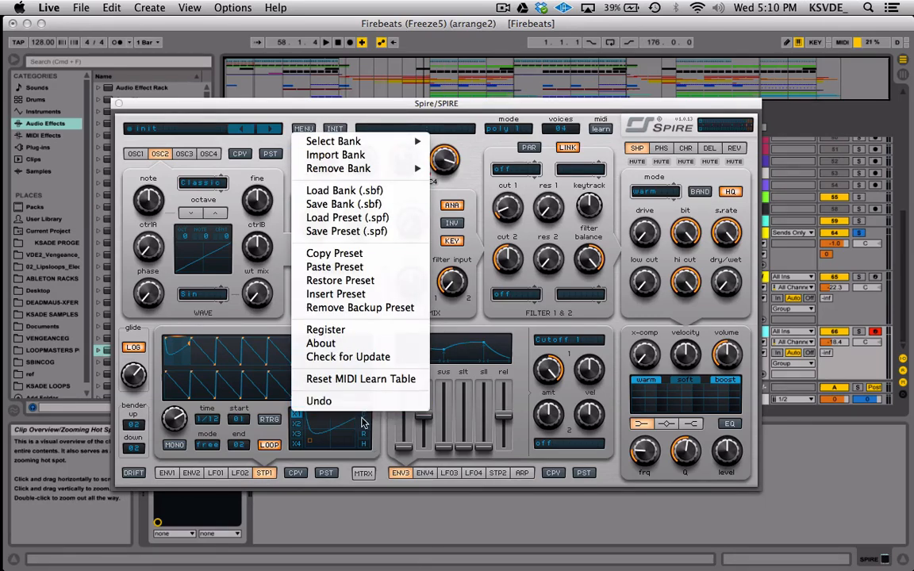
{"action": "left_click", "coordinate": [378, 456]}
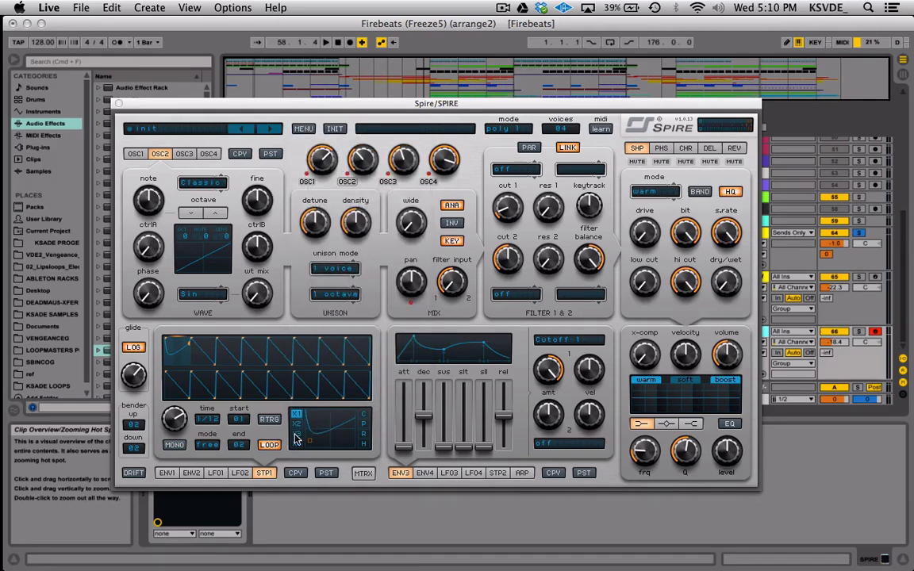
- Set stepper 1's first segment to X3 and paste its shape onto the fourth segment
{"action": "left_click", "coordinate": [295, 439]}
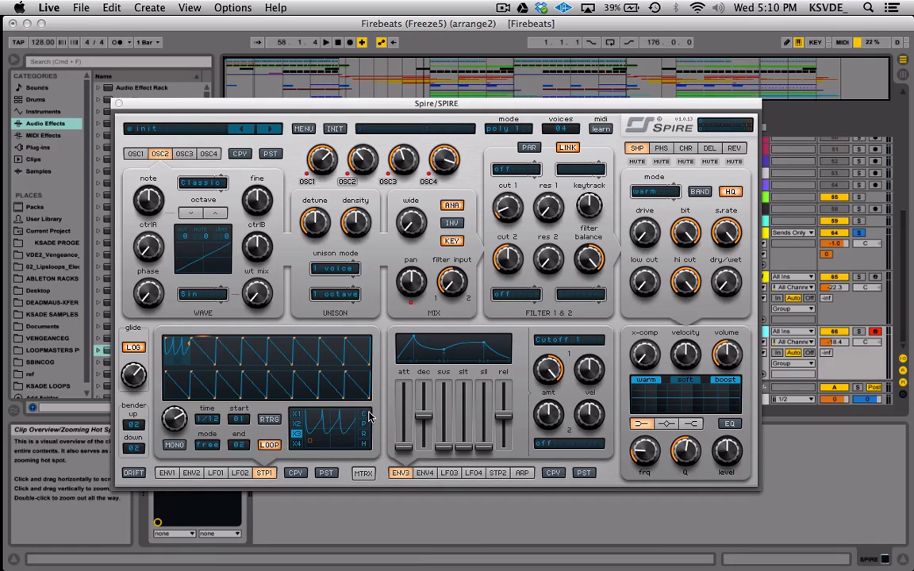
{"action": "left_click", "coordinate": [261, 350]}
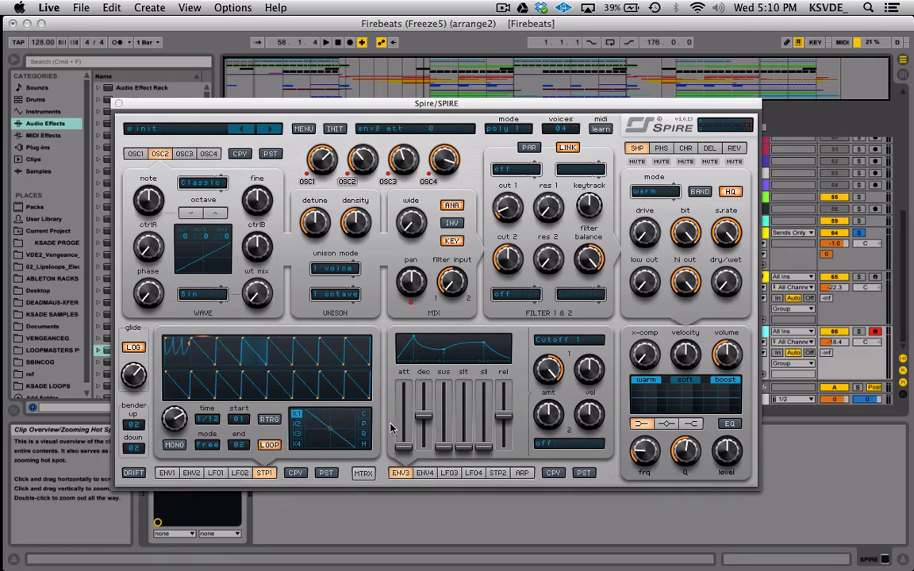
{"action": "left_click", "coordinate": [363, 426]}
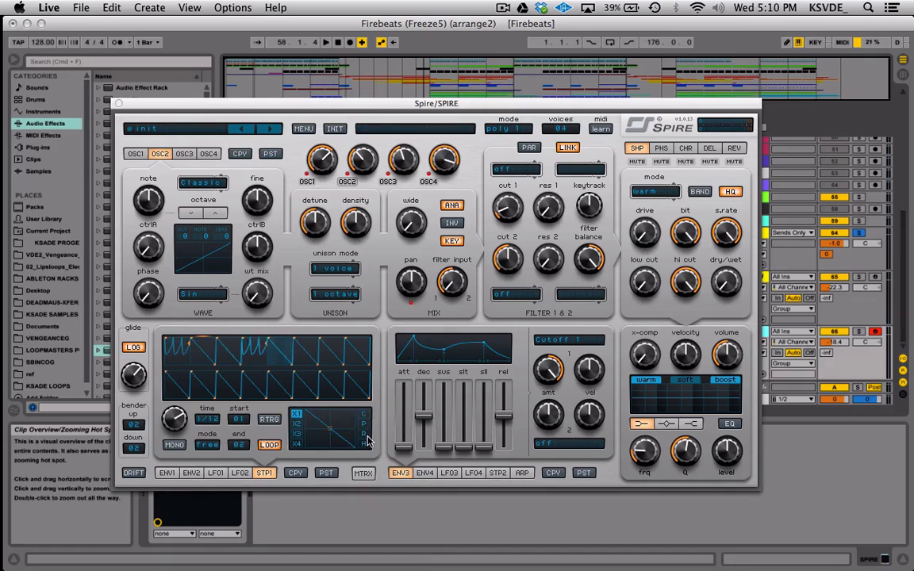
- Apply the H option to stepper 1's fifth segment, try X2, X3 and X4 on it, and return it to X1
{"action": "left_click", "coordinate": [366, 436]}
{"action": "left_click", "coordinate": [364, 444]}
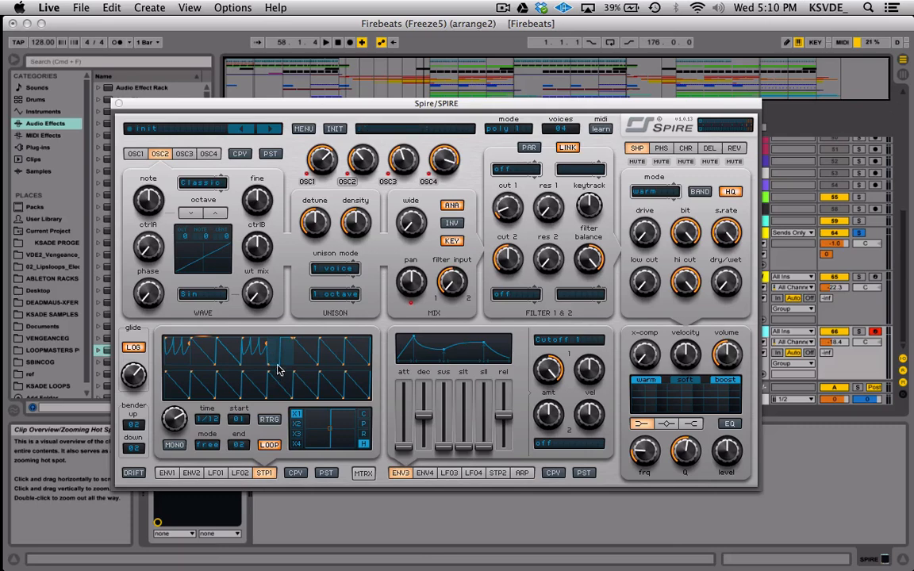
{"action": "left_click", "coordinate": [297, 424]}
{"action": "left_click", "coordinate": [296, 434]}
{"action": "left_click", "coordinate": [295, 444]}
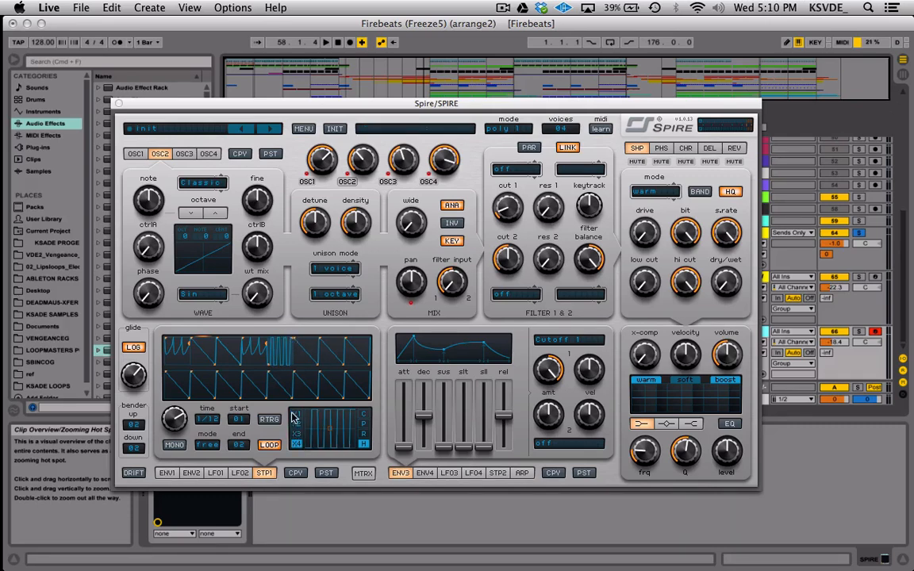
{"action": "left_click", "coordinate": [296, 414]}
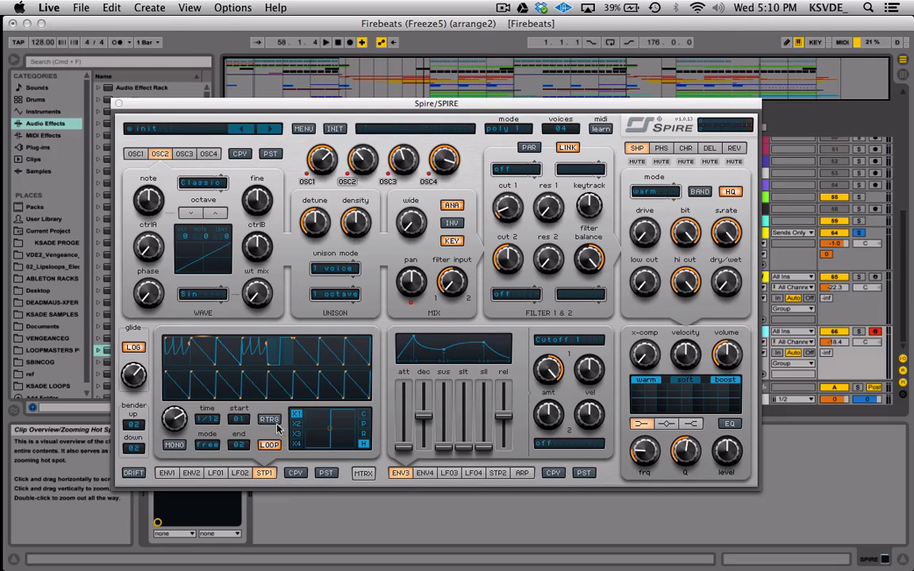
- Set stepper 1's end step to 08, leave its start step at 01, and turn on retrigger
{"action": "left_click", "coordinate": [270, 420]}
{"action": "left_click", "coordinate": [265, 419]}
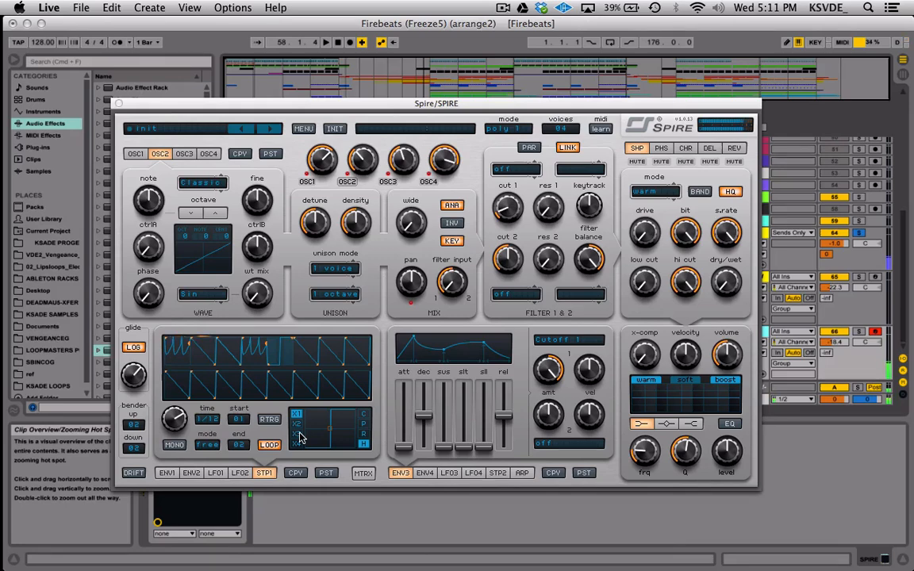
{"action": "left_click", "coordinate": [238, 444]}
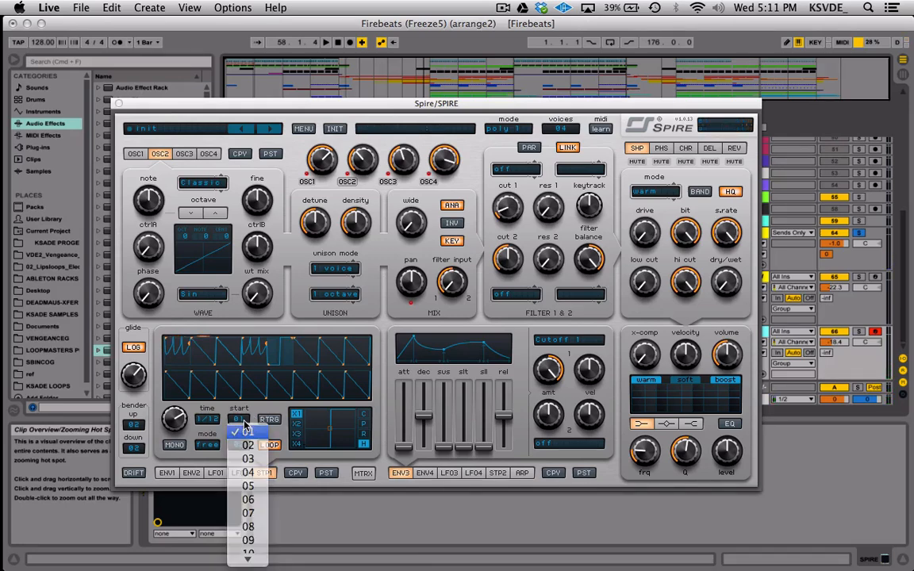
{"action": "left_click", "coordinate": [243, 448]}
{"action": "left_click", "coordinate": [242, 449]}
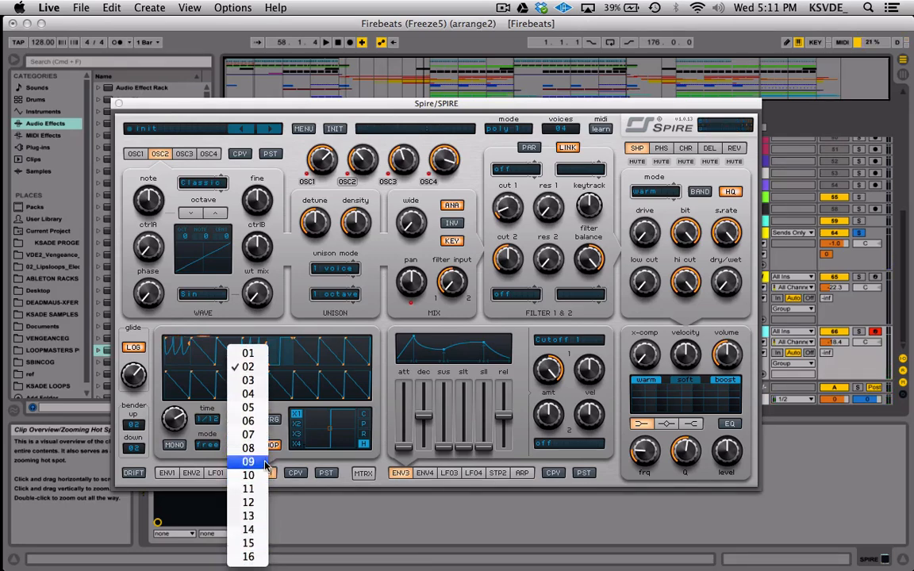
{"action": "left_click", "coordinate": [262, 448]}
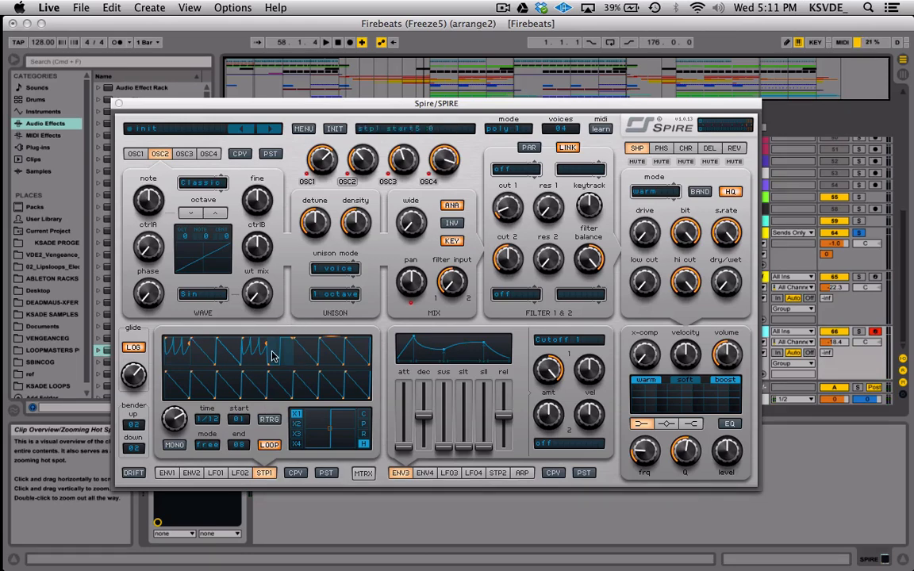
{"action": "left_click", "coordinate": [270, 420]}
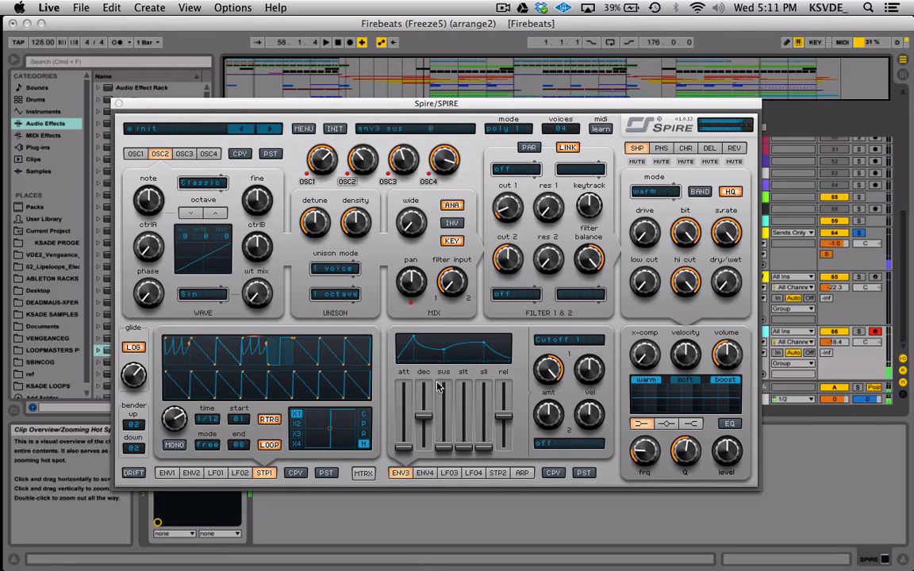
- Set stepper 1's mode to sync and look through its mode and time options
{"action": "left_click", "coordinate": [208, 445]}
{"action": "left_click", "coordinate": [219, 471]}
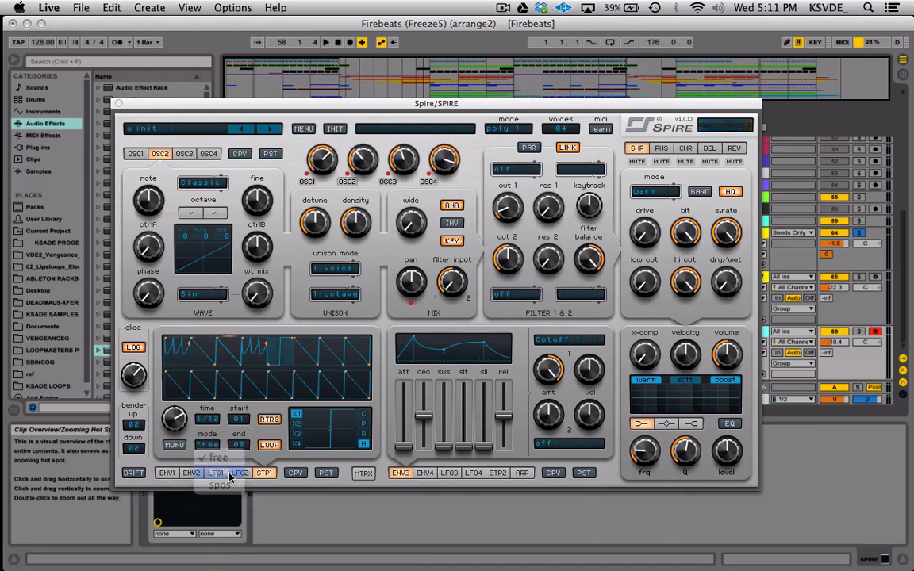
{"action": "left_click", "coordinate": [208, 445]}
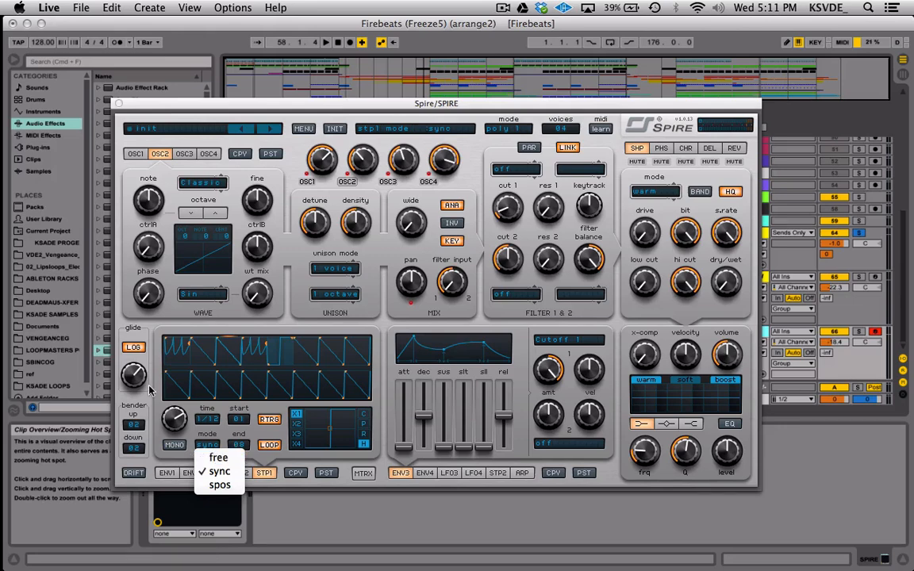
{"action": "left_click", "coordinate": [224, 419]}
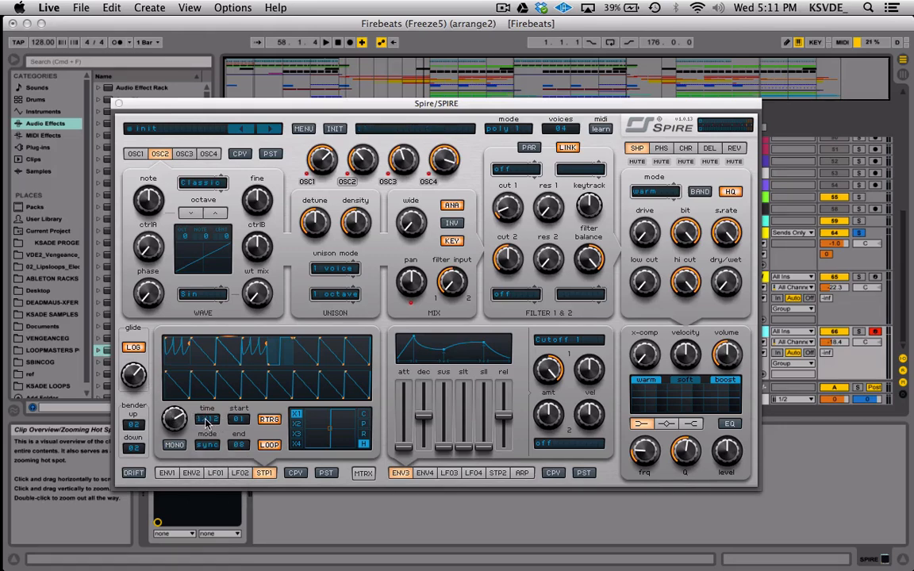
{"action": "left_click", "coordinate": [208, 419]}
{"action": "left_click", "coordinate": [176, 421]}
- Try stepper 1 in free mode, sweep its rate down and back up, and return the mode to sync
{"action": "left_click", "coordinate": [208, 445]}
{"action": "left_click", "coordinate": [218, 456]}
{"action": "left_click_drag", "start_coordinate": [178, 419], "coordinate": [181, 456]}
{"action": "left_click_drag", "start_coordinate": [178, 423], "coordinate": [214, 392]}
{"action": "left_click", "coordinate": [207, 445]}
{"action": "left_click", "coordinate": [217, 473]}
- Show stepper 1's time options and its free, sync and spos modes without changing them
{"action": "left_click", "coordinate": [202, 419]}
{"action": "left_click", "coordinate": [195, 418]}
{"action": "left_click", "coordinate": [207, 445]}
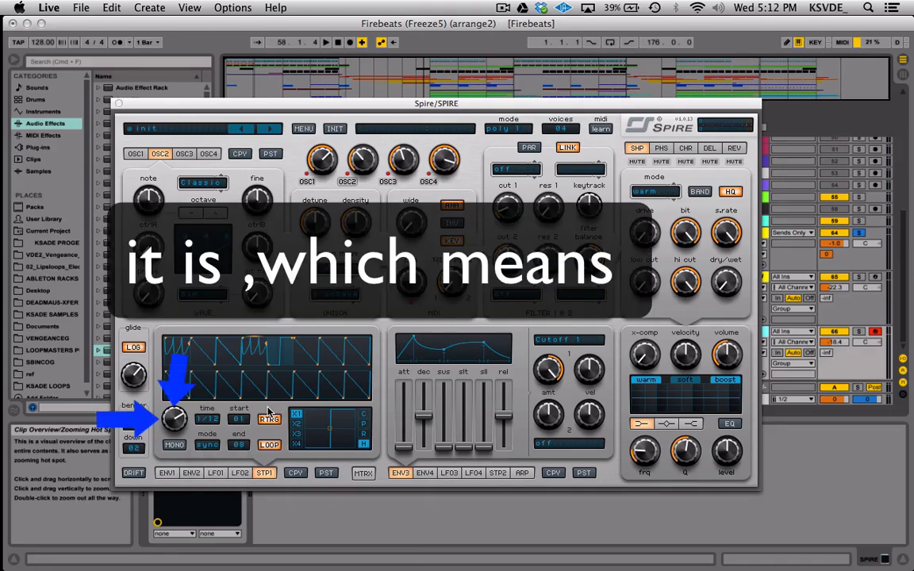
{"action": "left_click", "coordinate": [203, 445]}
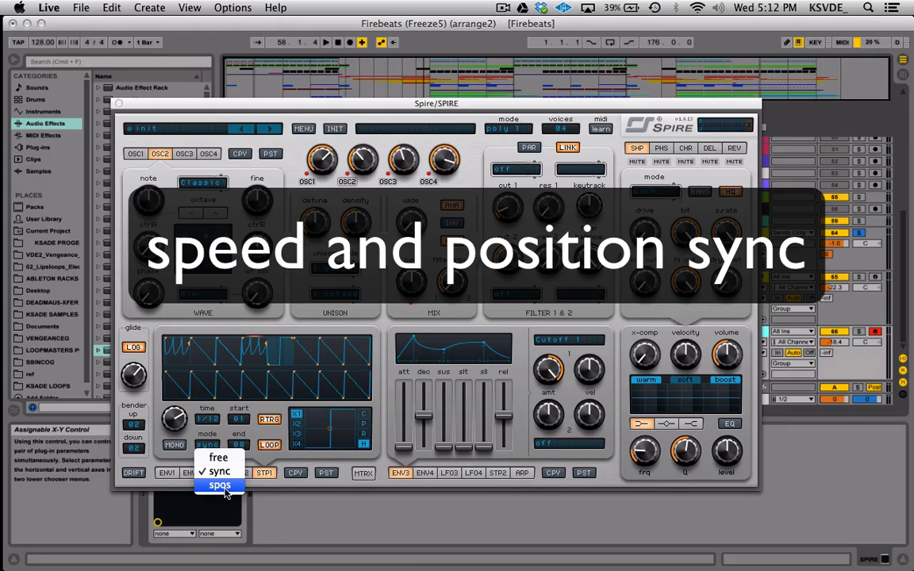
{"action": "left_click", "coordinate": [266, 437]}
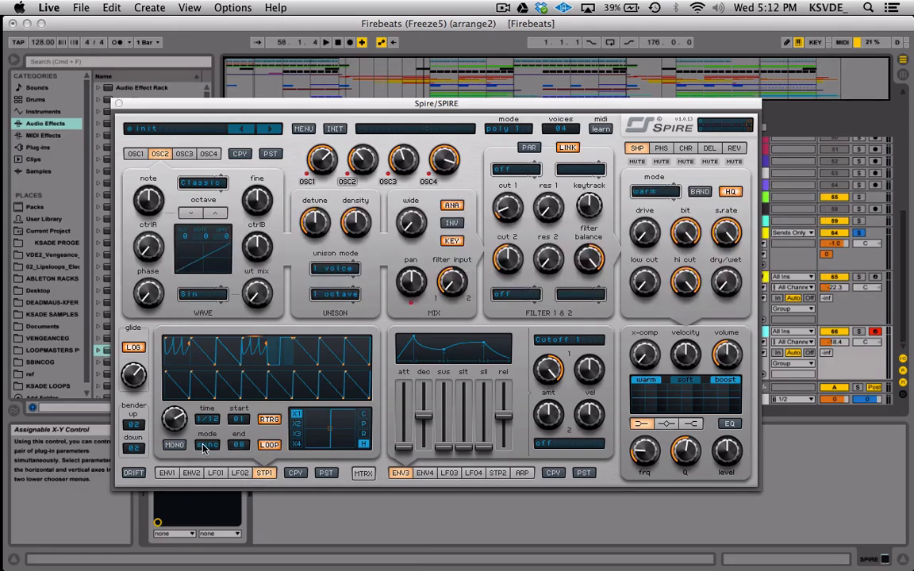
{"action": "left_click", "coordinate": [202, 445]}
{"action": "left_click", "coordinate": [472, 458]}
- With the modulation matrix open, lower oscillator 2's mixer level and raise oscillator 1's ctrlB
{"action": "left_click", "coordinate": [362, 474]}
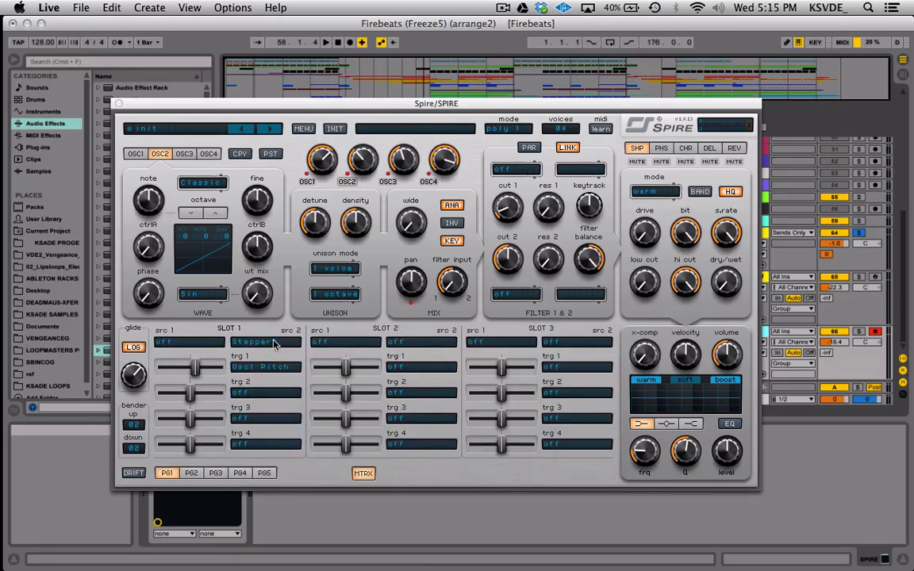
{"action": "left_click", "coordinate": [137, 155]}
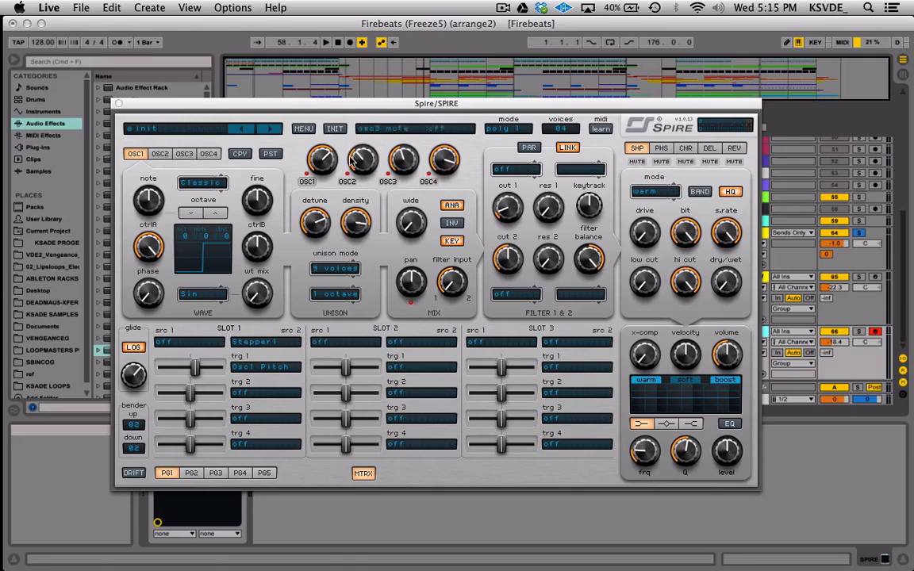
{"action": "left_click_drag", "start_coordinate": [356, 158], "coordinate": [357, 200]}
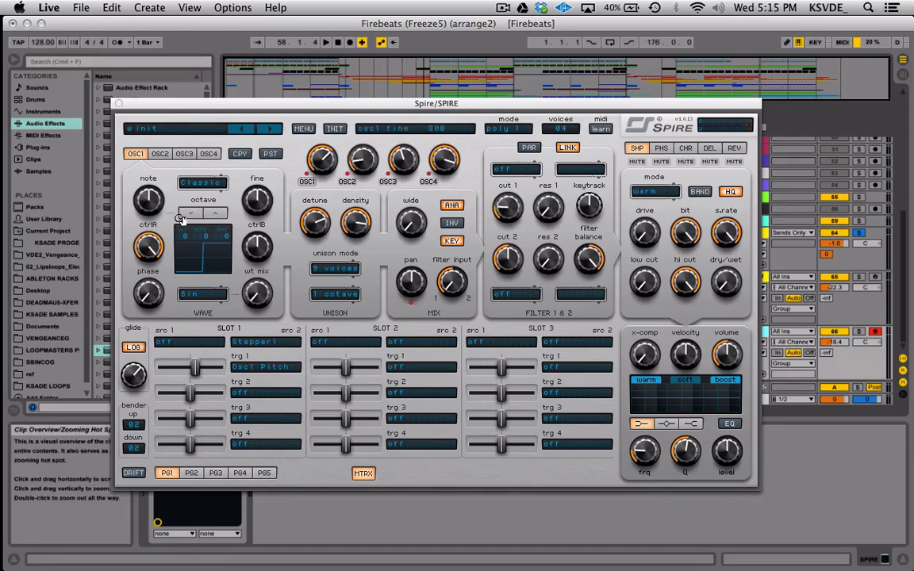
{"action": "left_click_drag", "start_coordinate": [262, 257], "coordinate": [263, 238]}
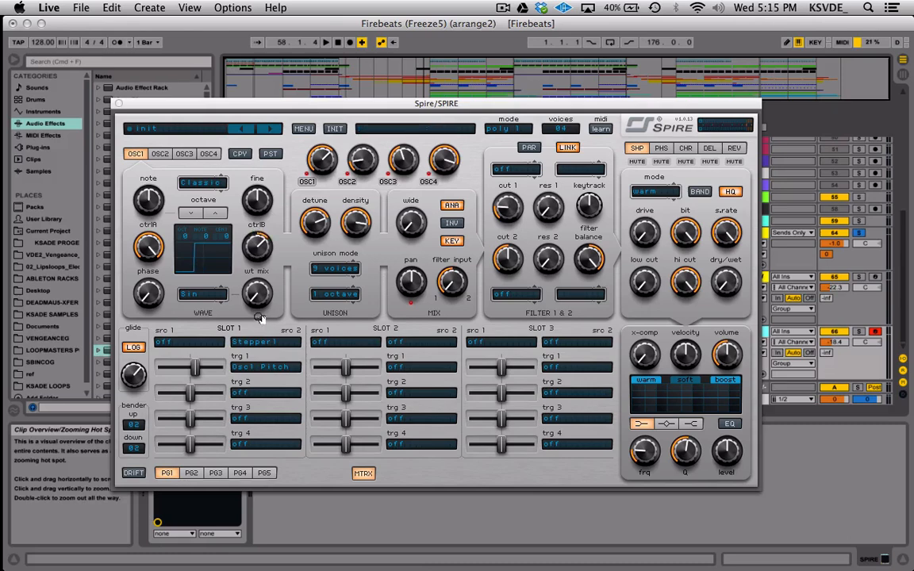
{"action": "left_click_drag", "start_coordinate": [255, 303], "coordinate": [223, 313]}
- Show LFO 1's settings, return to the modulation matrix and set slot 2's second source to Lfo1
{"action": "left_click", "coordinate": [363, 473]}
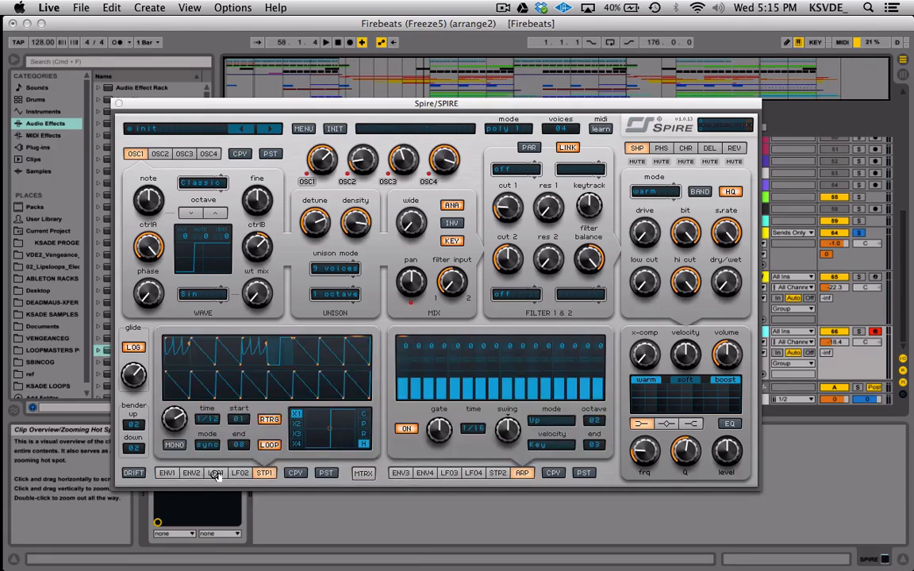
{"action": "left_click", "coordinate": [216, 473]}
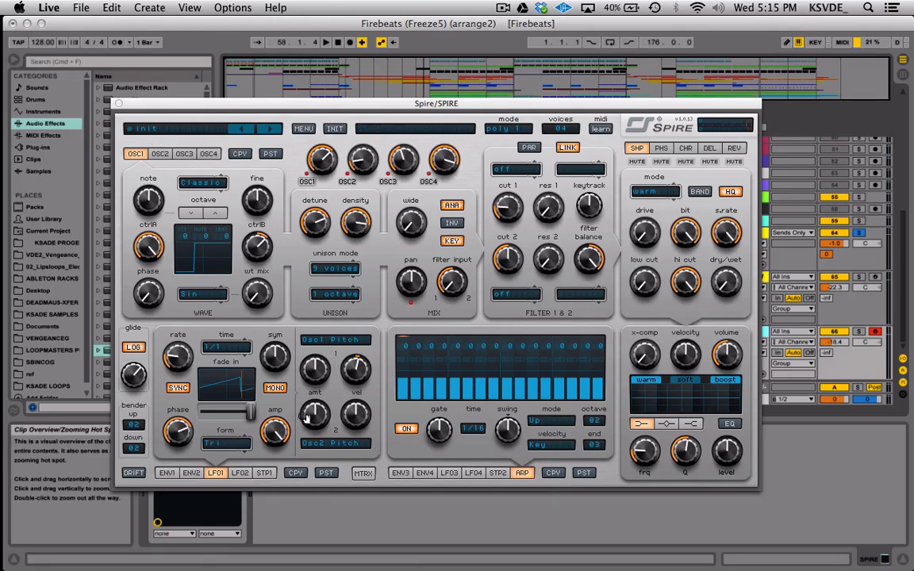
{"action": "left_click", "coordinate": [363, 474]}
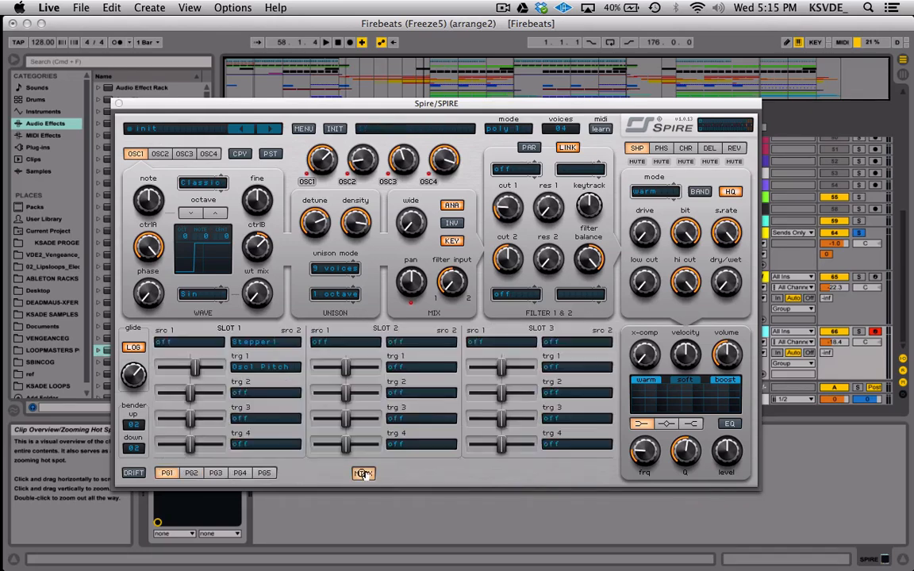
{"action": "left_click", "coordinate": [415, 346]}
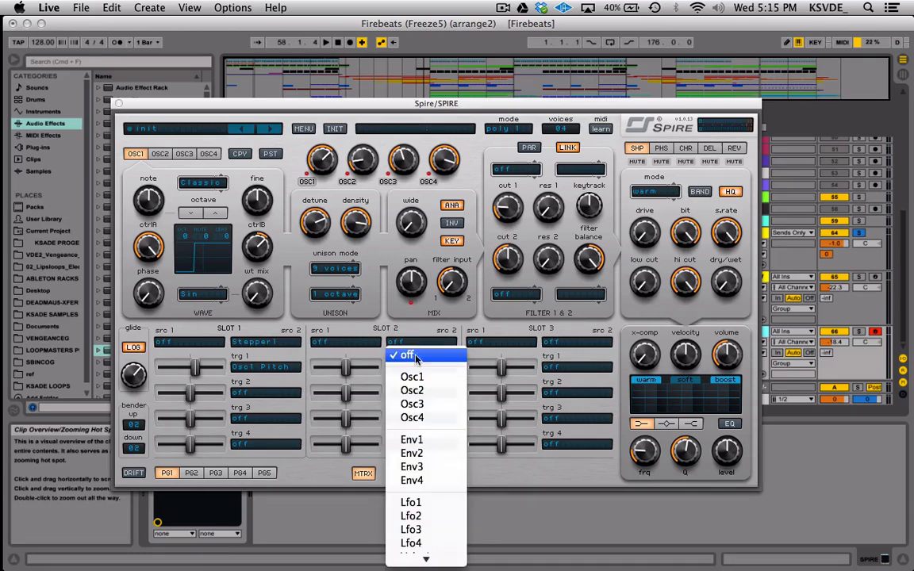
{"action": "mouse_move", "coordinate": [426, 559]}
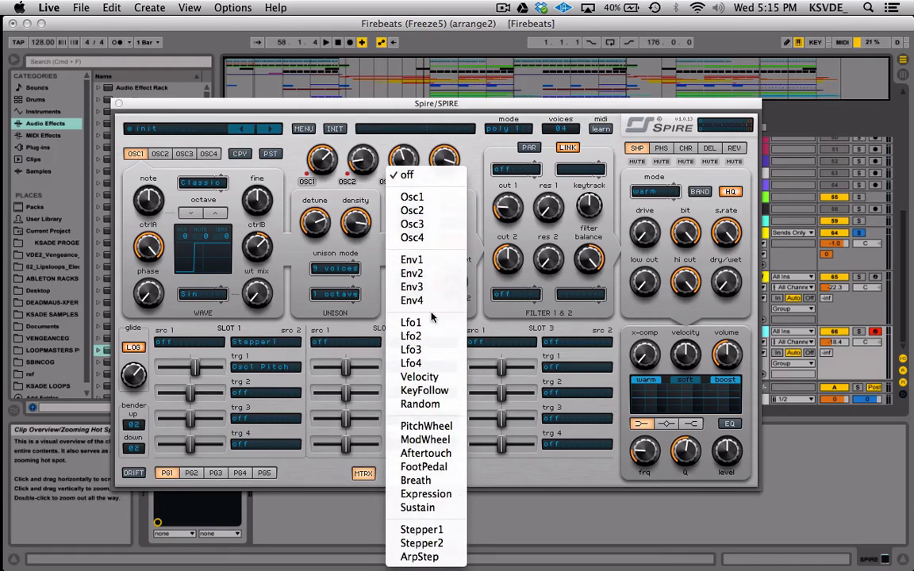
{"action": "left_click", "coordinate": [413, 322]}
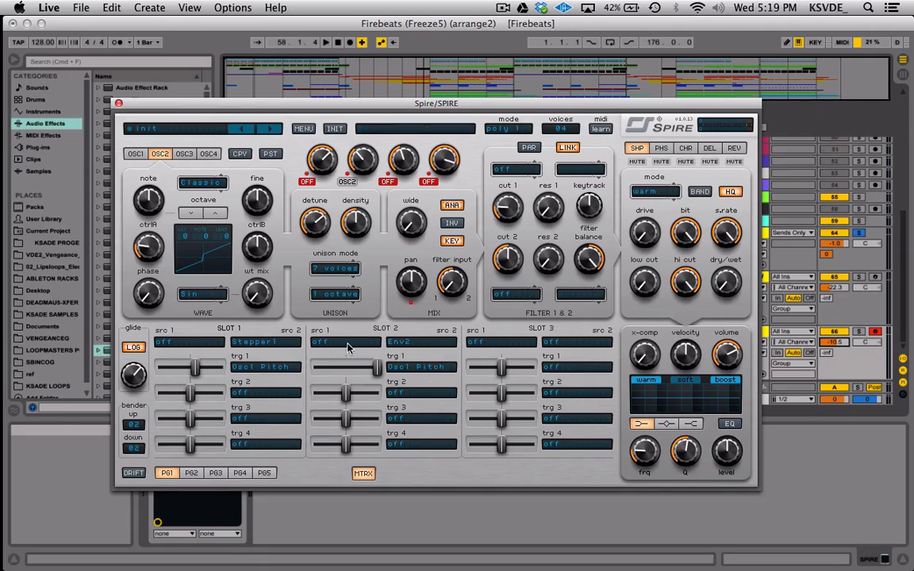
- Show the options for the second source and first target of modulation matrix slot 2 without changing them
{"action": "left_click", "coordinate": [410, 342]}
{"action": "left_click", "coordinate": [346, 365]}
{"action": "left_click", "coordinate": [405, 368]}
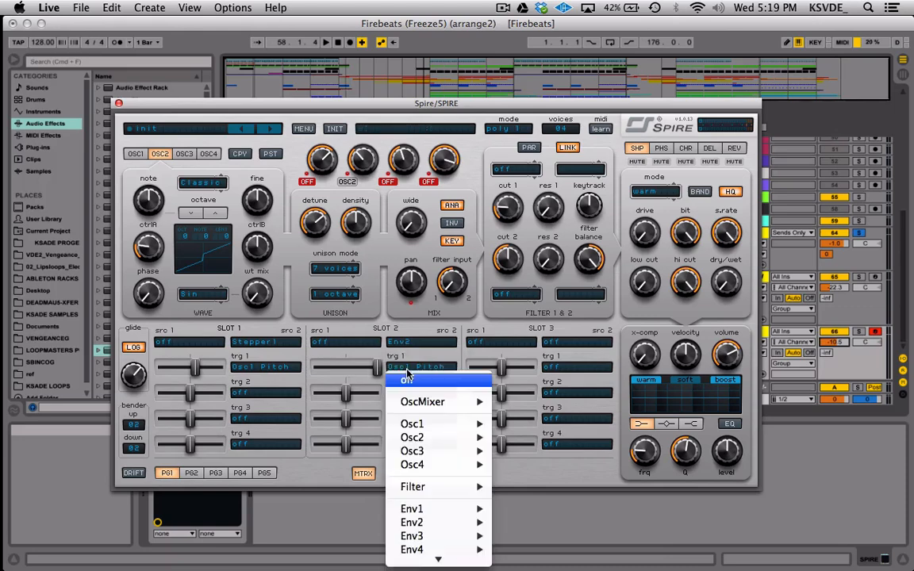
{"action": "left_click", "coordinate": [255, 409]}
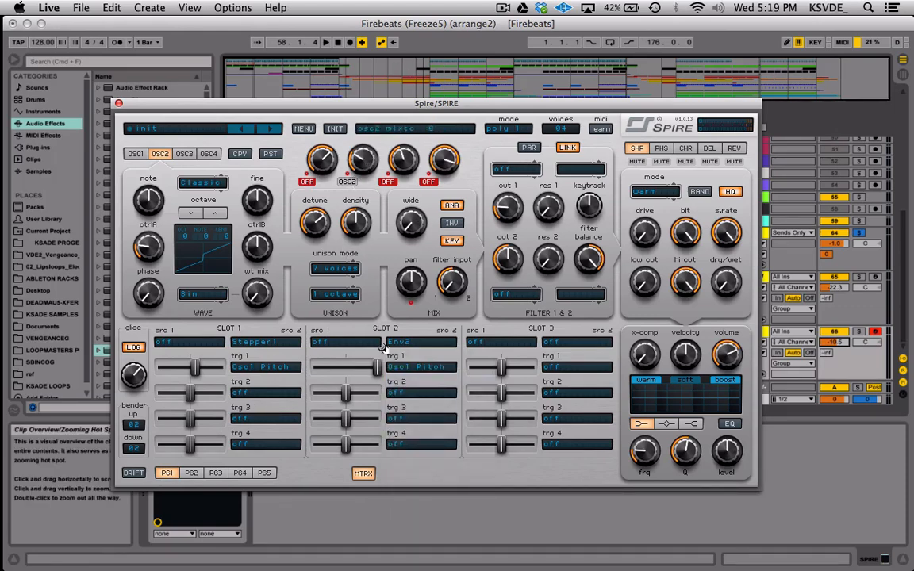
{"action": "left_click", "coordinate": [422, 344]}
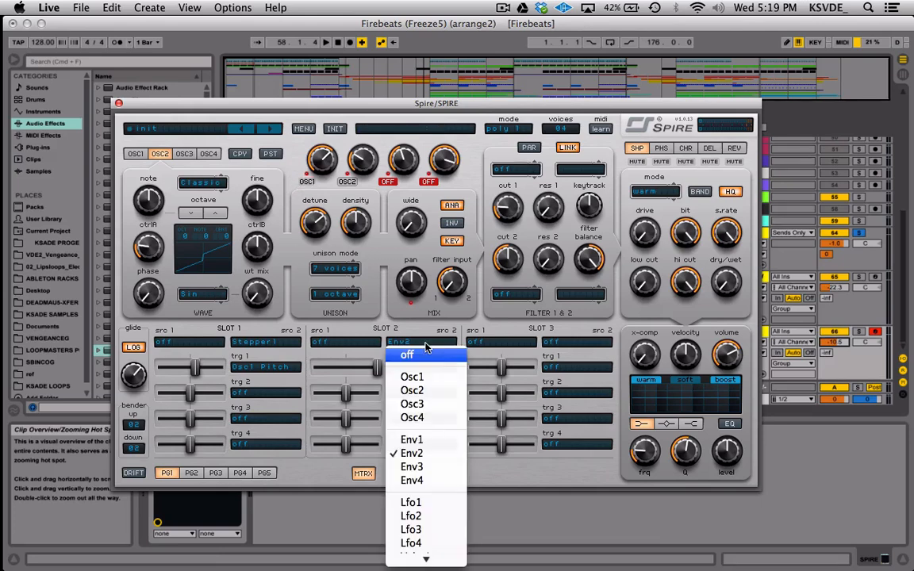
{"action": "left_click", "coordinate": [292, 384]}
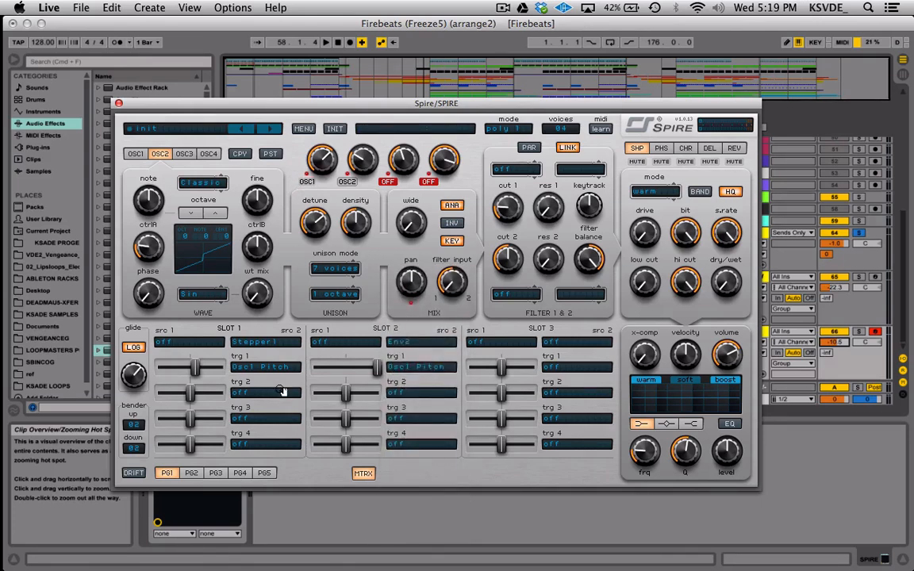